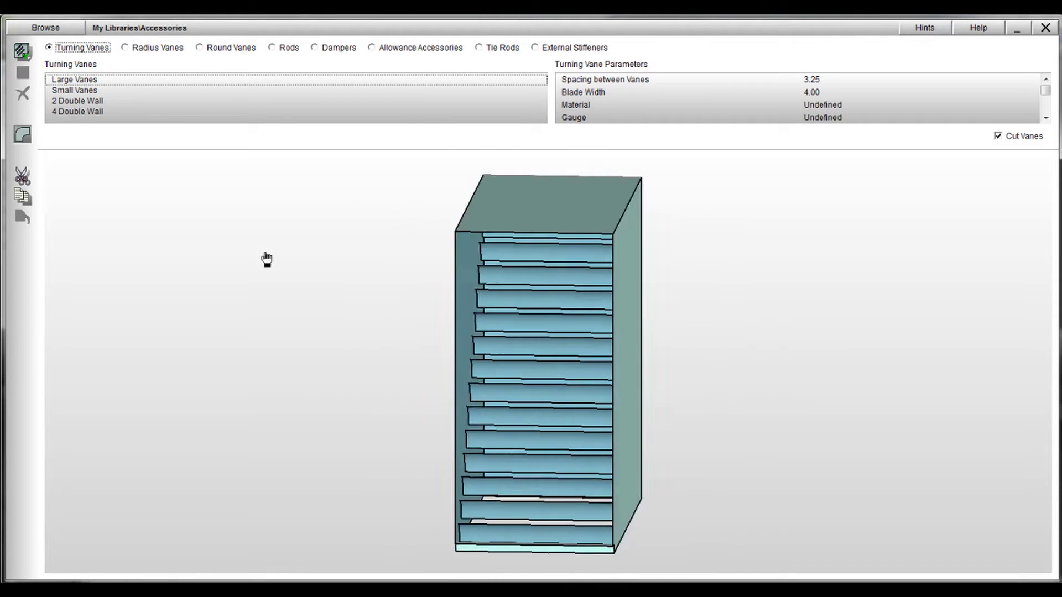
# Step: Preview the radius vanes as cut parts on an elbow, then the round vanes
pyautogui.click(125, 48)
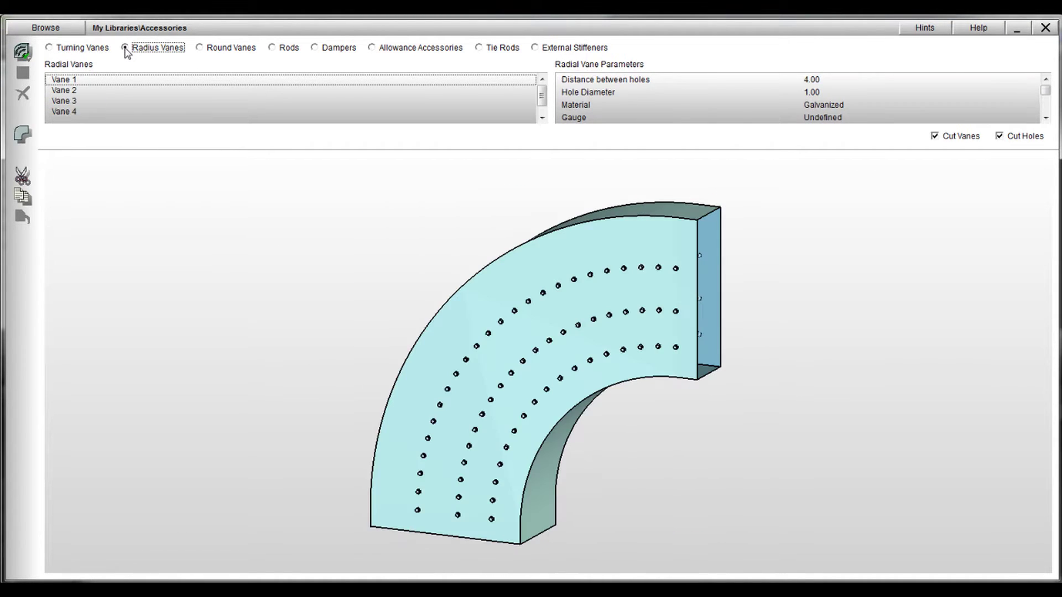
pyautogui.click(22, 135)
pyautogui.moveTo(241, 231); pyautogui.dragTo(169, 234)
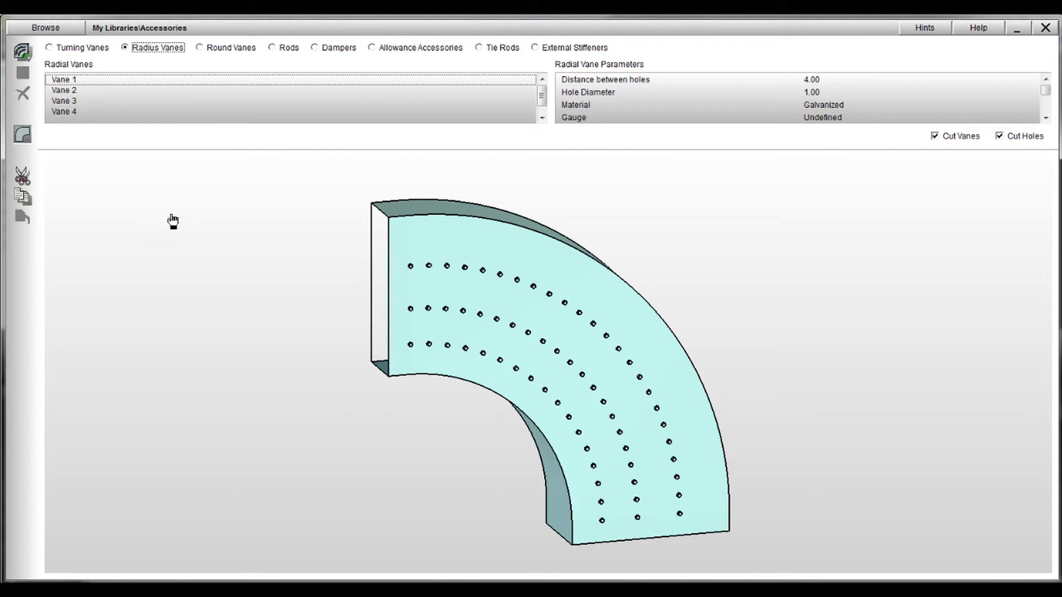
pyautogui.click(200, 49)
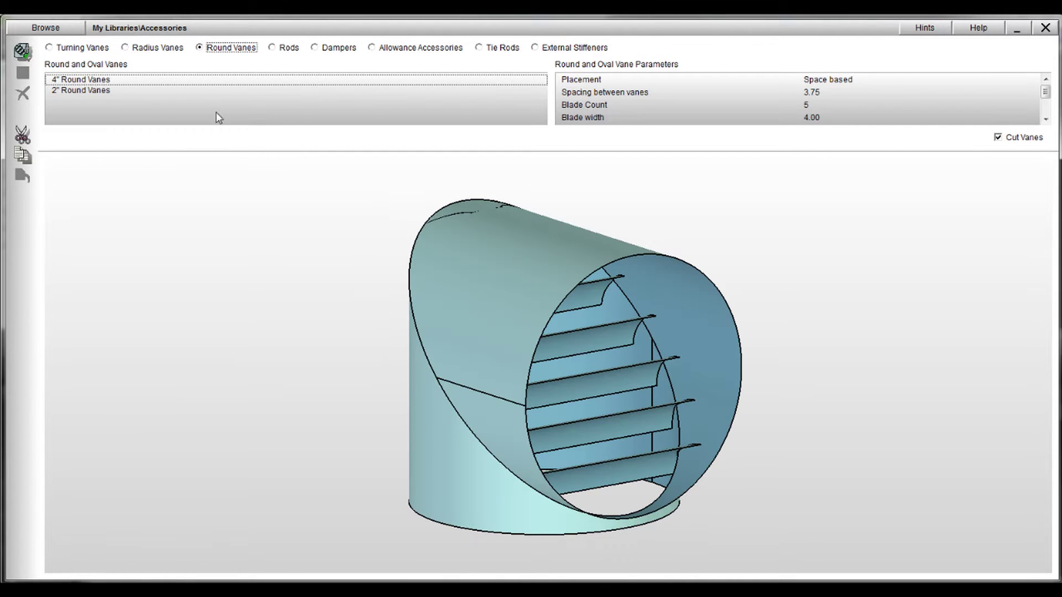
pyautogui.moveTo(292, 191); pyautogui.dragTo(238, 197)
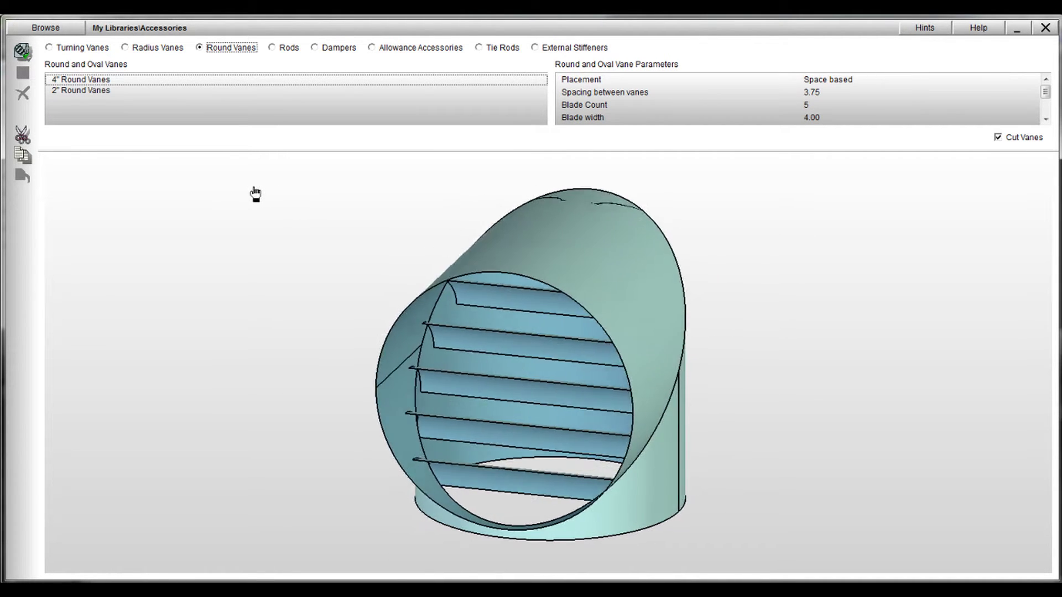
# Step: Preview the Rods accessory on a round duct, tilted and zoomed to look into its end
pyautogui.click(273, 49)
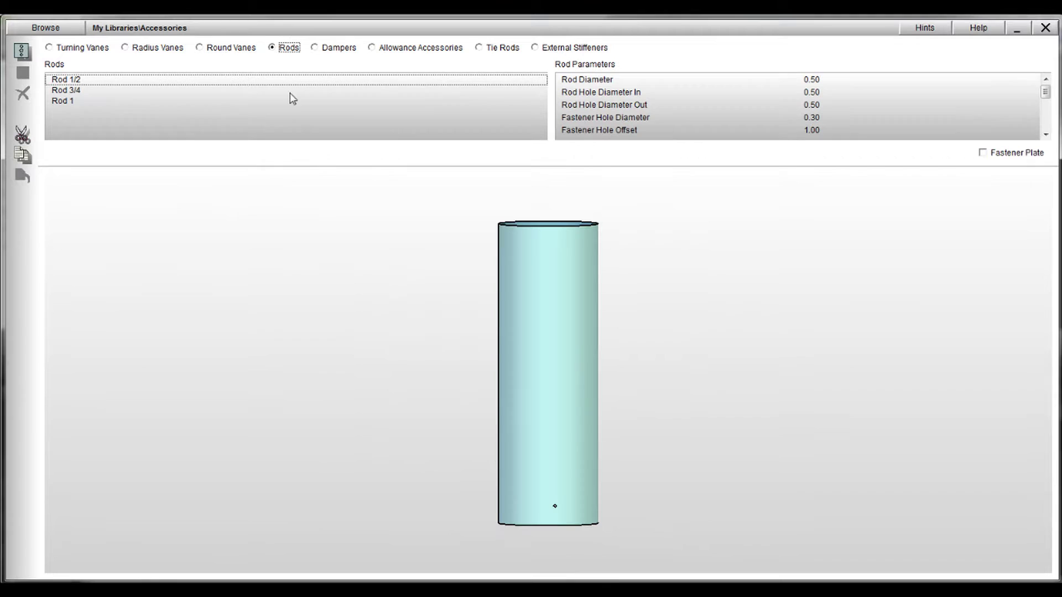
pyautogui.moveTo(362, 307); pyautogui.dragTo(366, 263)
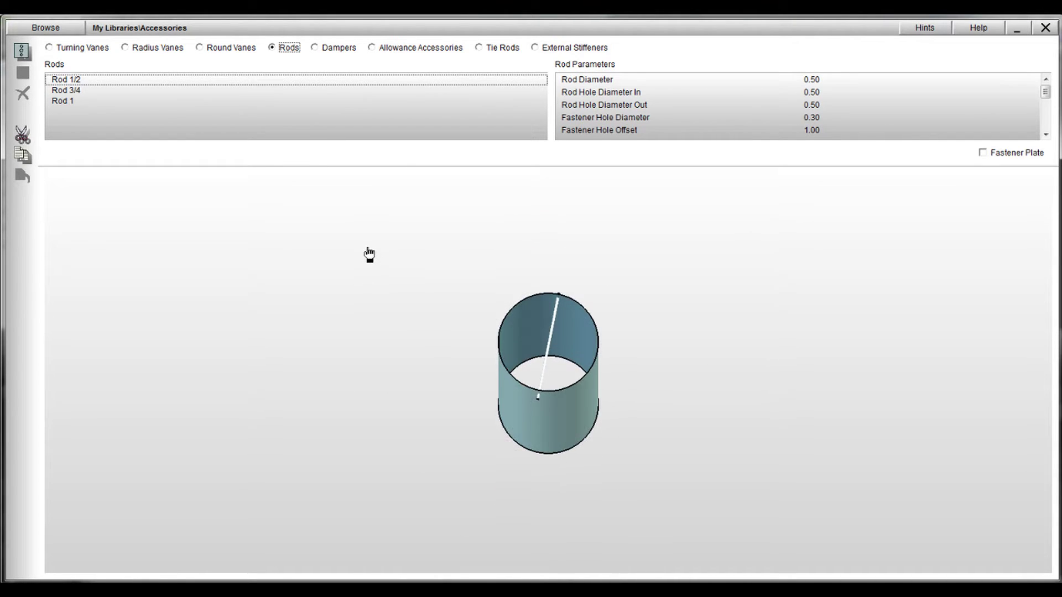
pyautogui.scroll(1, 365, 268)
pyautogui.scroll(3, 363, 274)
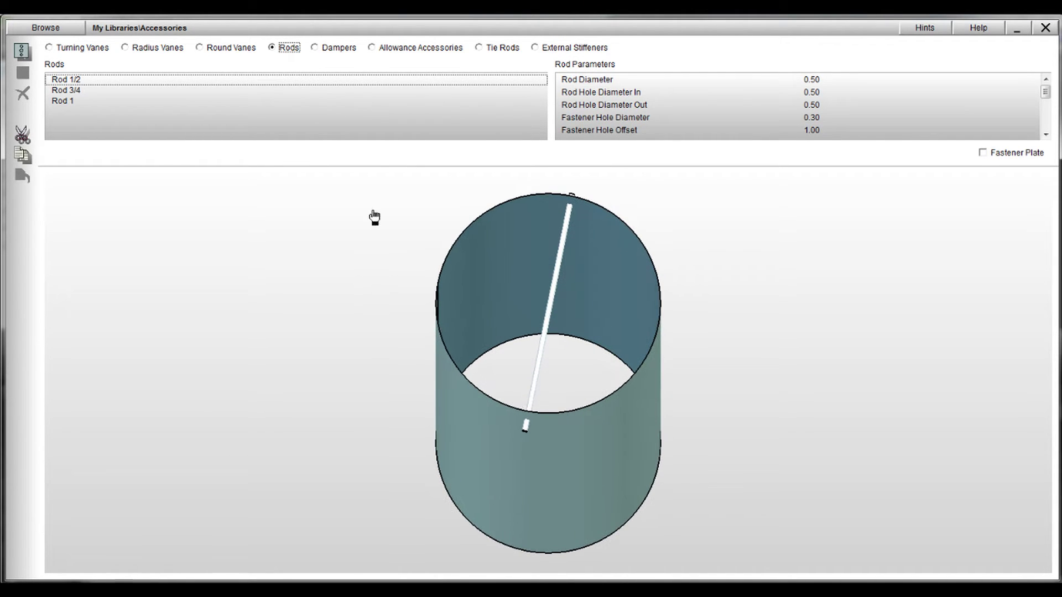
# Step: Preview the PBD (Rectangular) and VD (Round) dampers, then the slip joint under Allowance Accessories
pyautogui.click(315, 49)
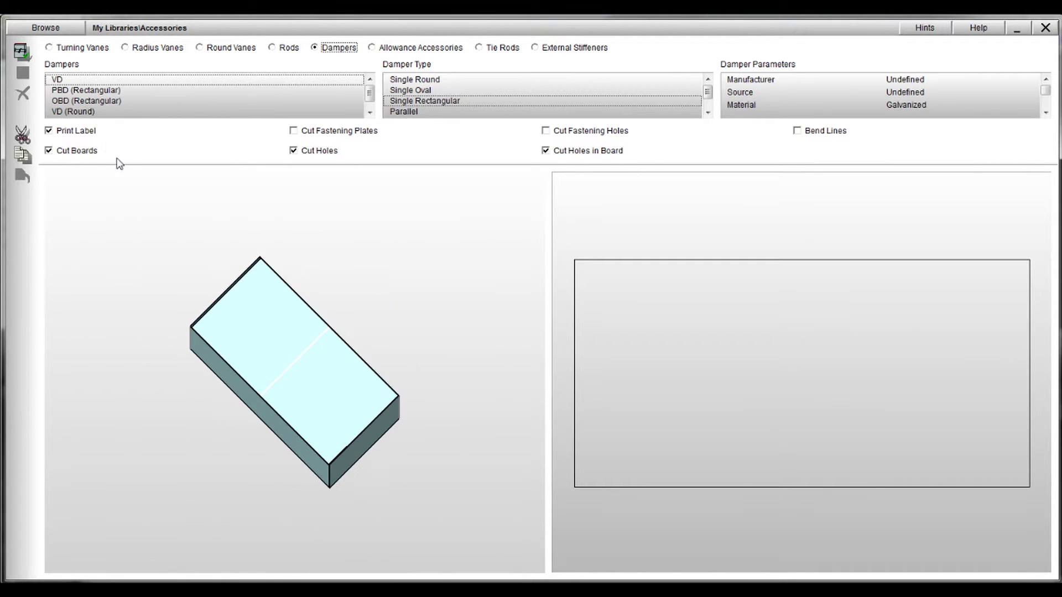
pyautogui.click(92, 92)
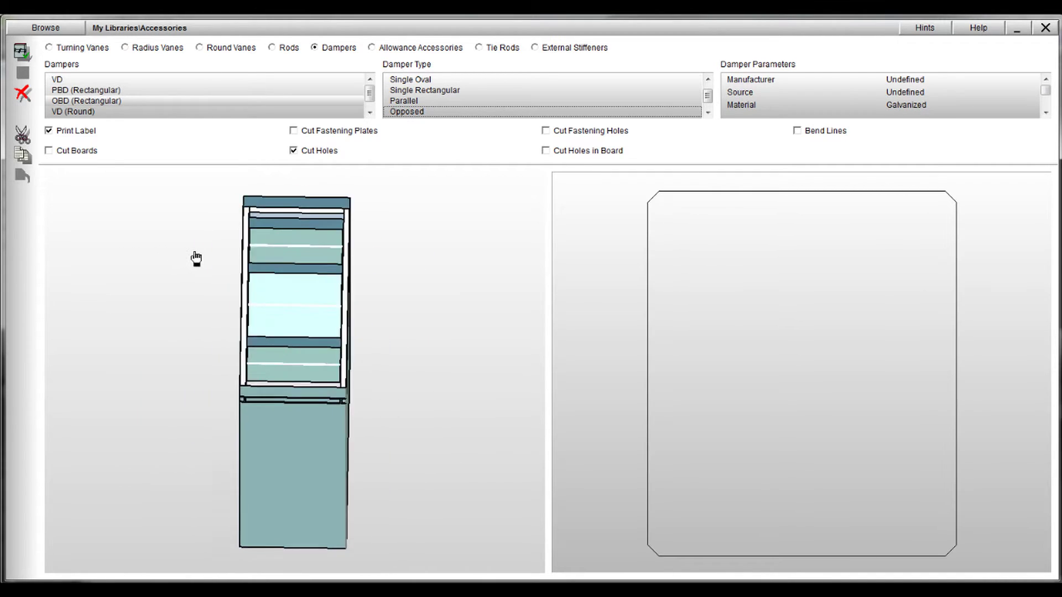
pyautogui.click(84, 113)
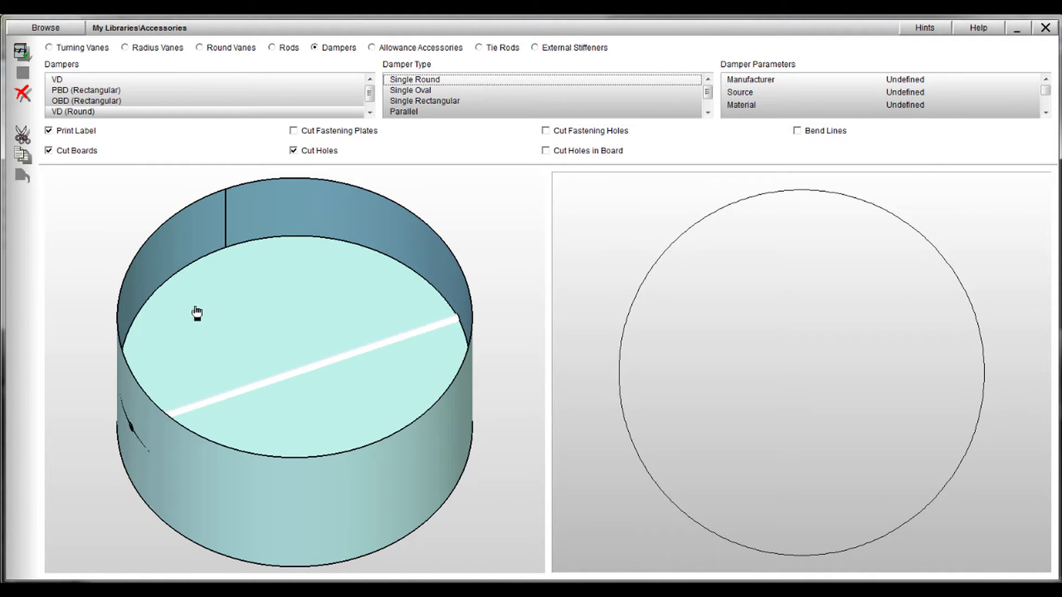
pyautogui.click(372, 49)
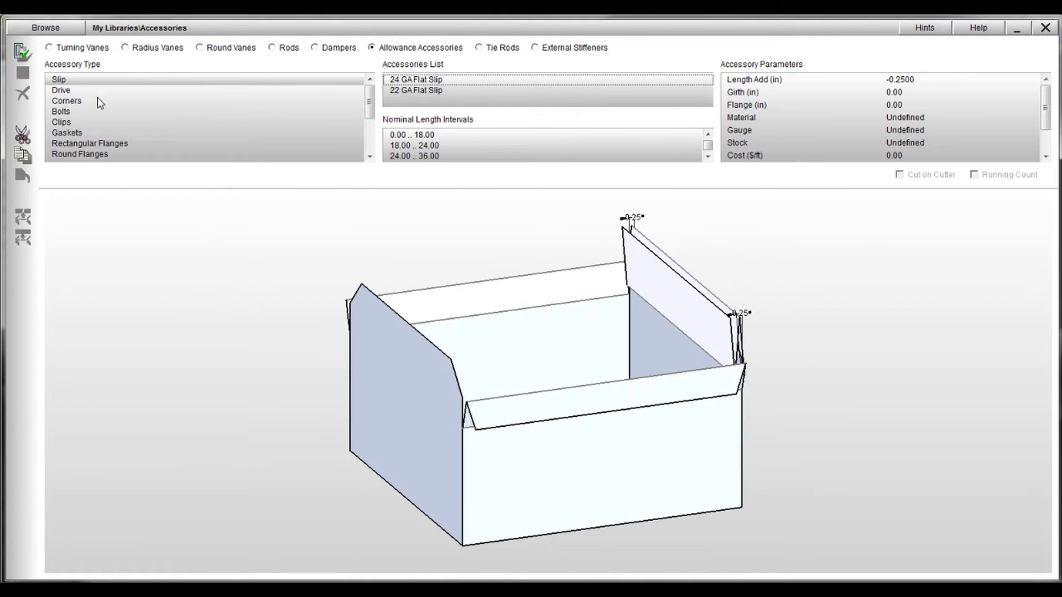
# Step: Preview the Drive, Corners, Bolts, Clips, Gaskets and Round Flanges allowances, ending on Tie Rods
pyautogui.click(80, 90)
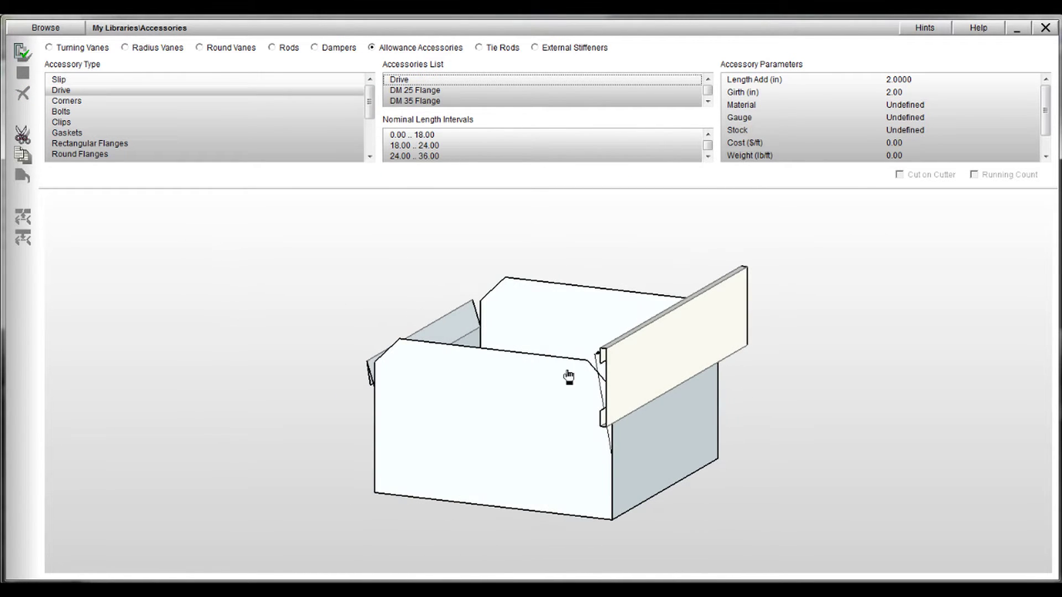
pyautogui.click(69, 102)
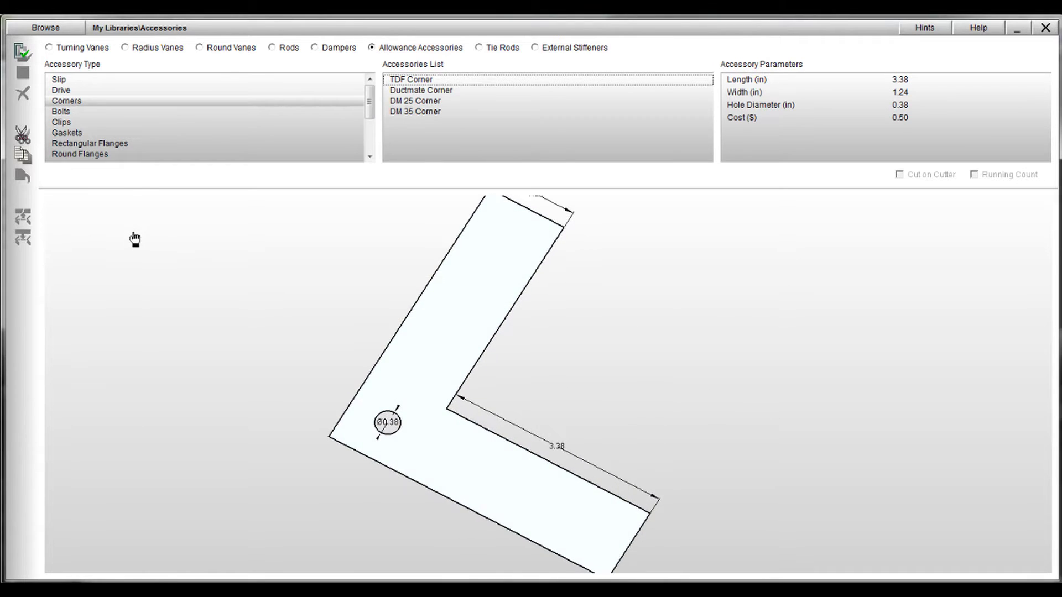
pyautogui.click(63, 113)
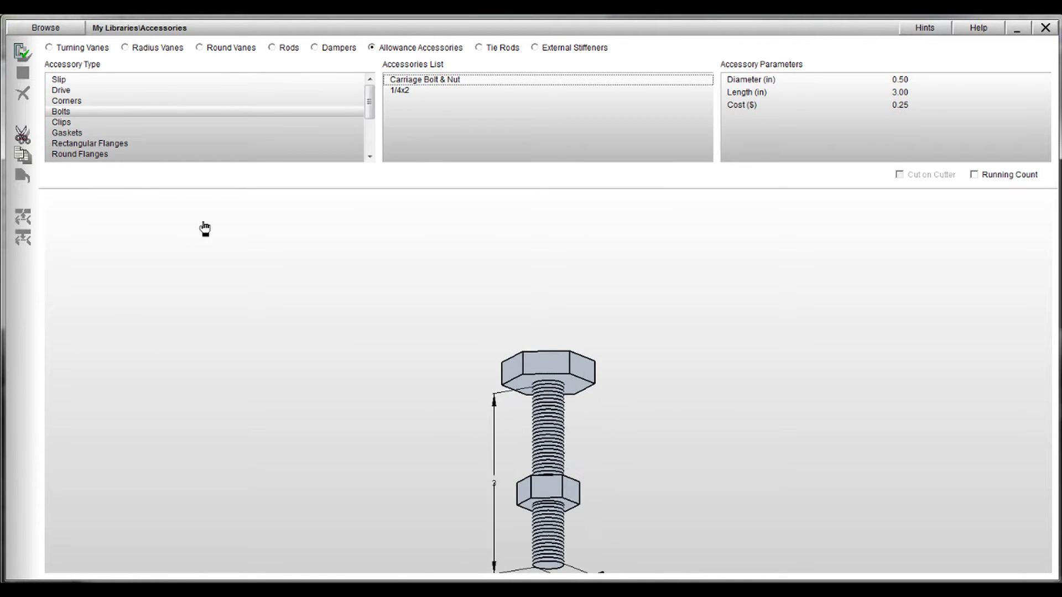
pyautogui.click(66, 122)
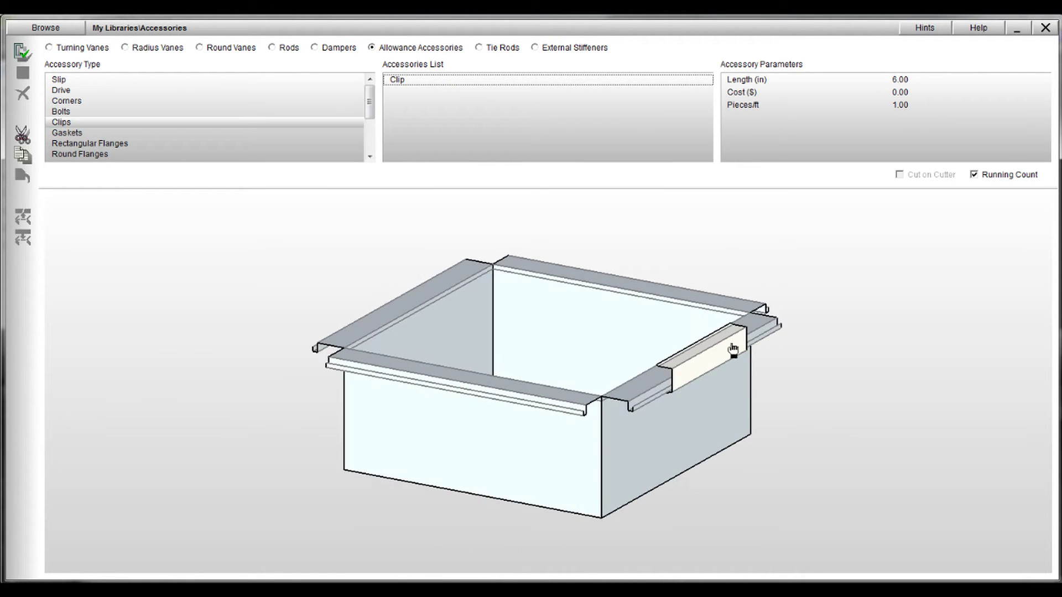
pyautogui.click(75, 134)
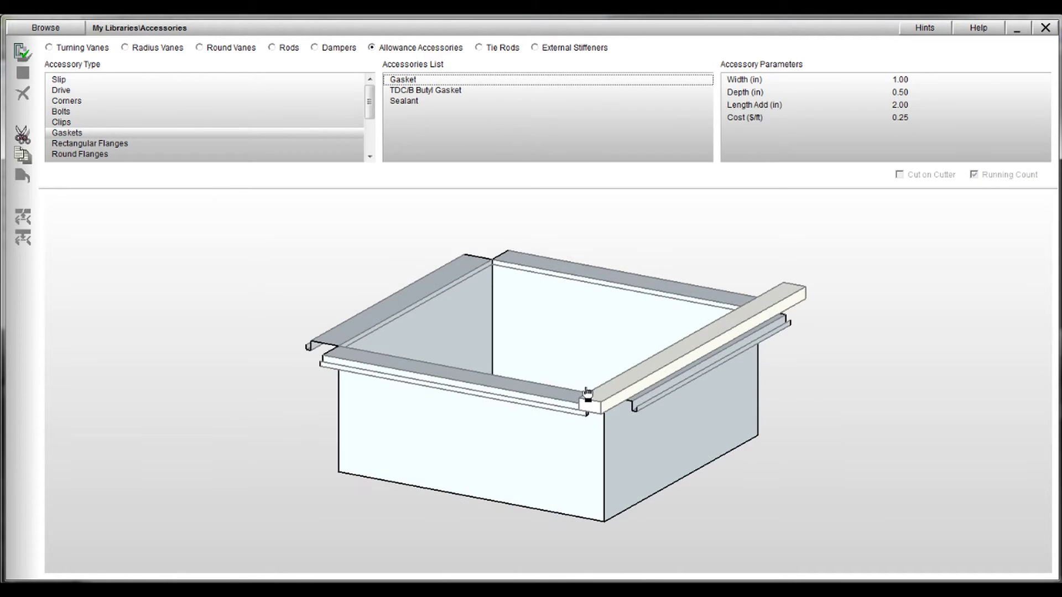
pyautogui.click(97, 155)
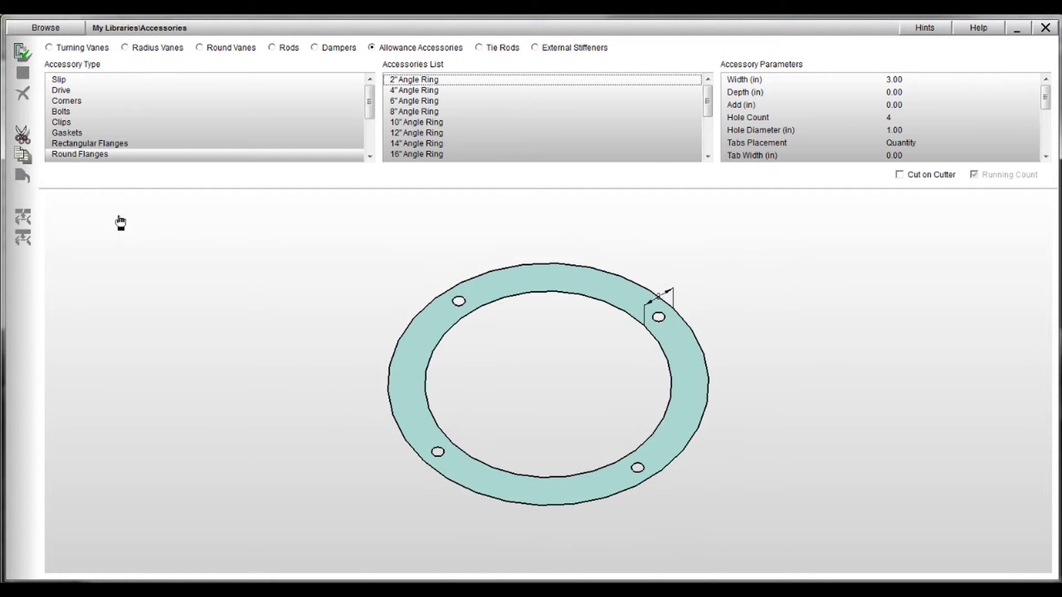
pyautogui.click(479, 48)
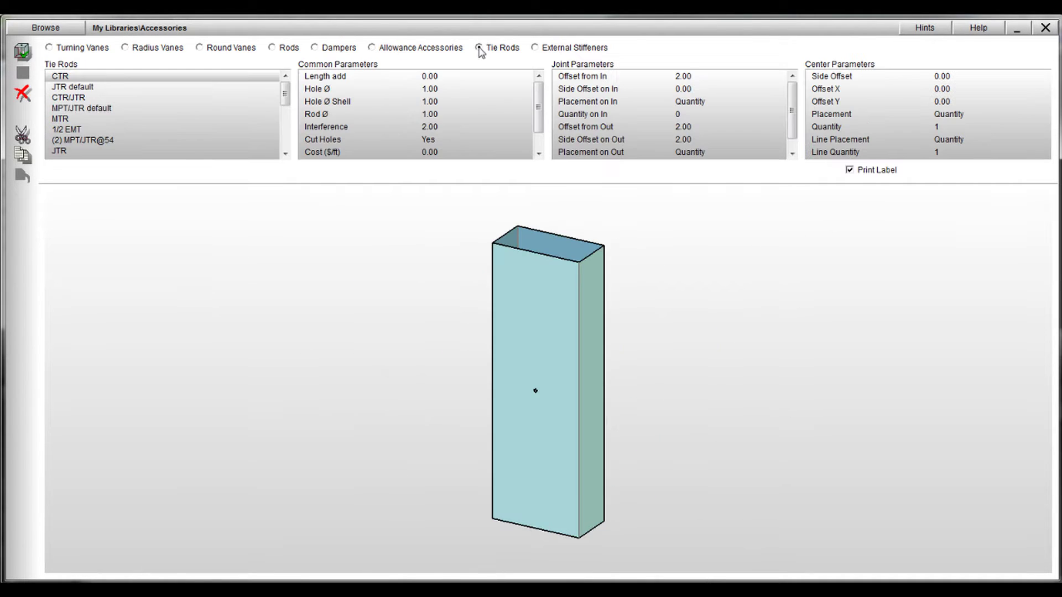
# Step: Preview the JTR and CTR/JTR tie rods, tilting the duct to see them from above
pyautogui.click(76, 87)
pyautogui.click(76, 98)
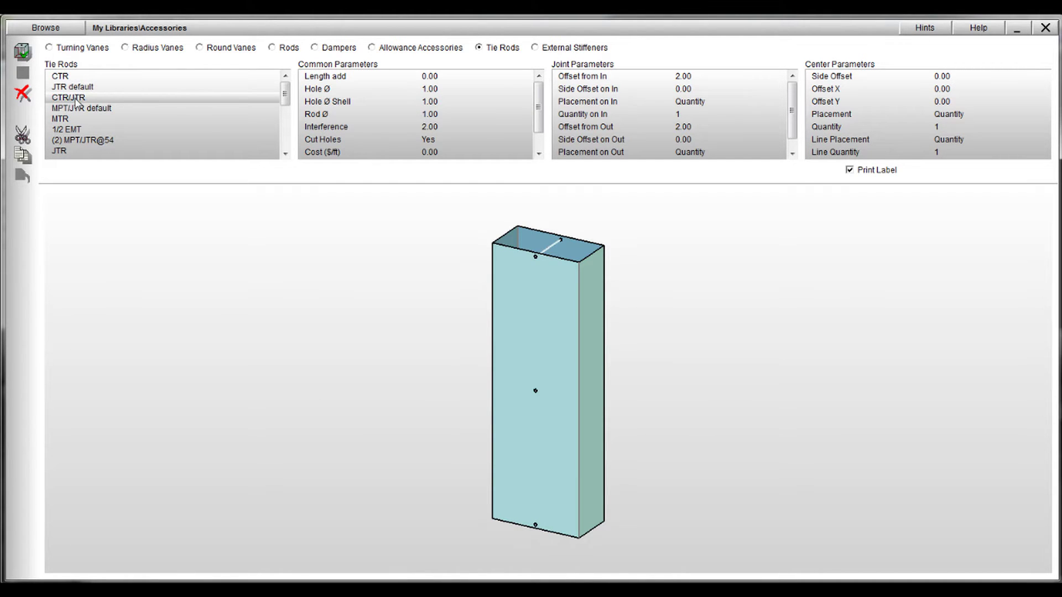
pyautogui.moveTo(439, 311)
pyautogui.mouseDown()
pyautogui.moveTo(432, 372)
pyautogui.moveTo(452, 341)
pyautogui.mouseUp()
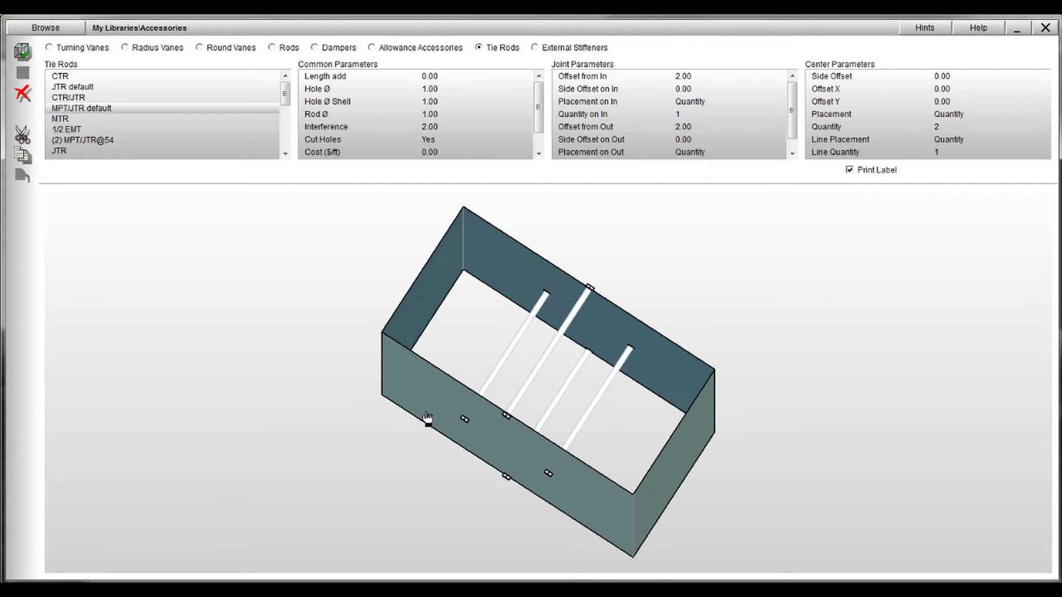
# Step: Show External Stiffeners and scroll through the I-beam, Hat and Channel stiffener types
pyautogui.click(535, 48)
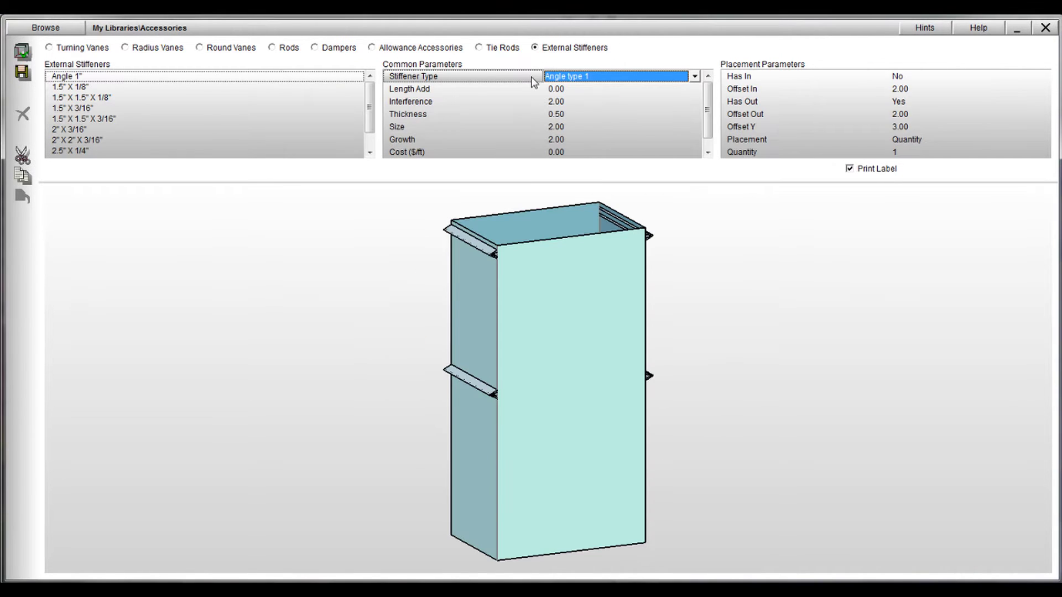
pyautogui.scroll(5, 530, 392)
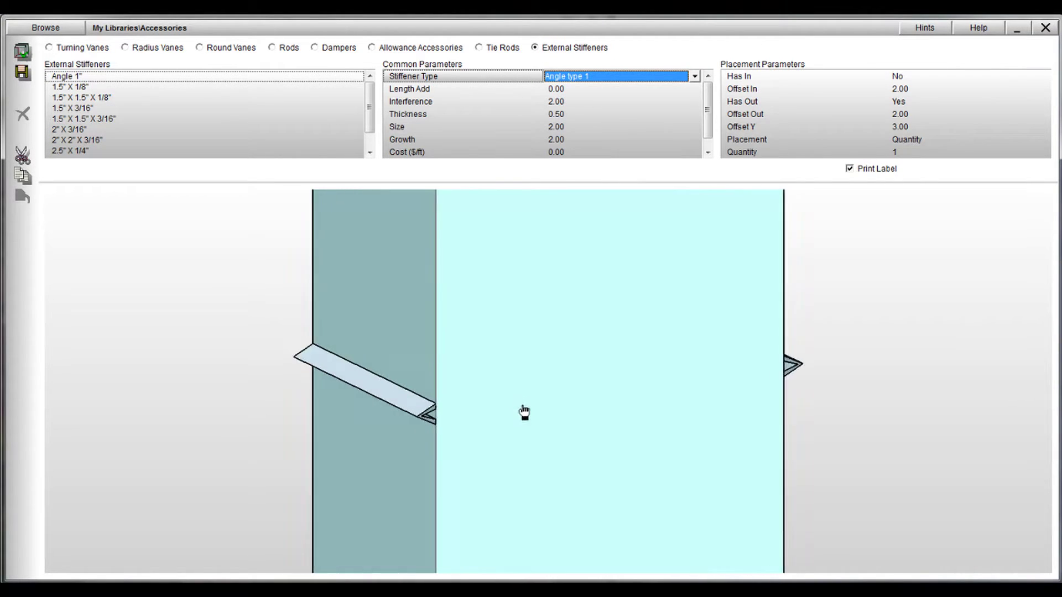
pyautogui.scroll(-1, 607, 82)
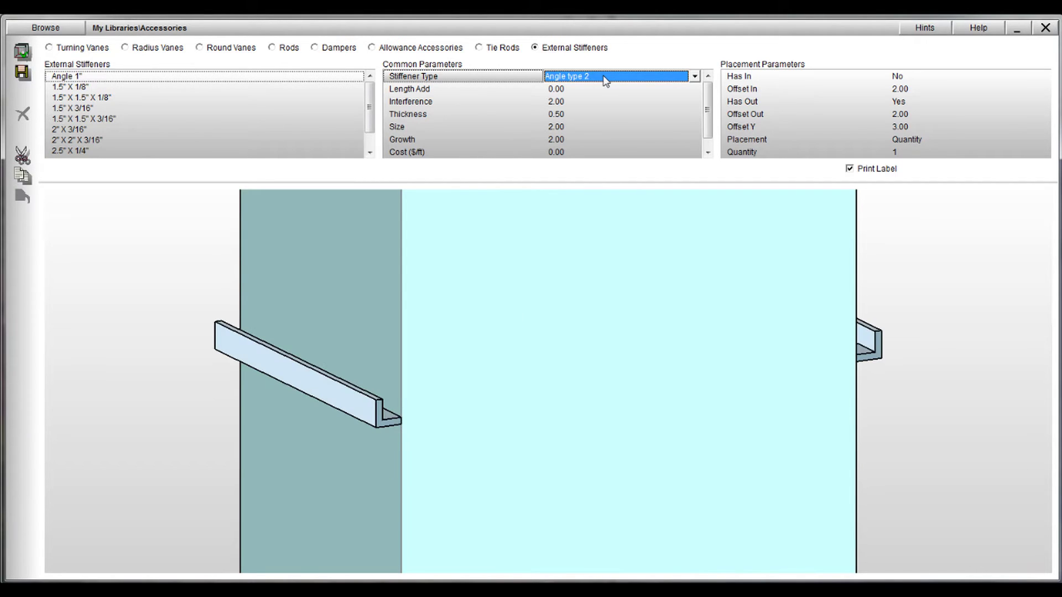
pyautogui.scroll(-1, 607, 82)
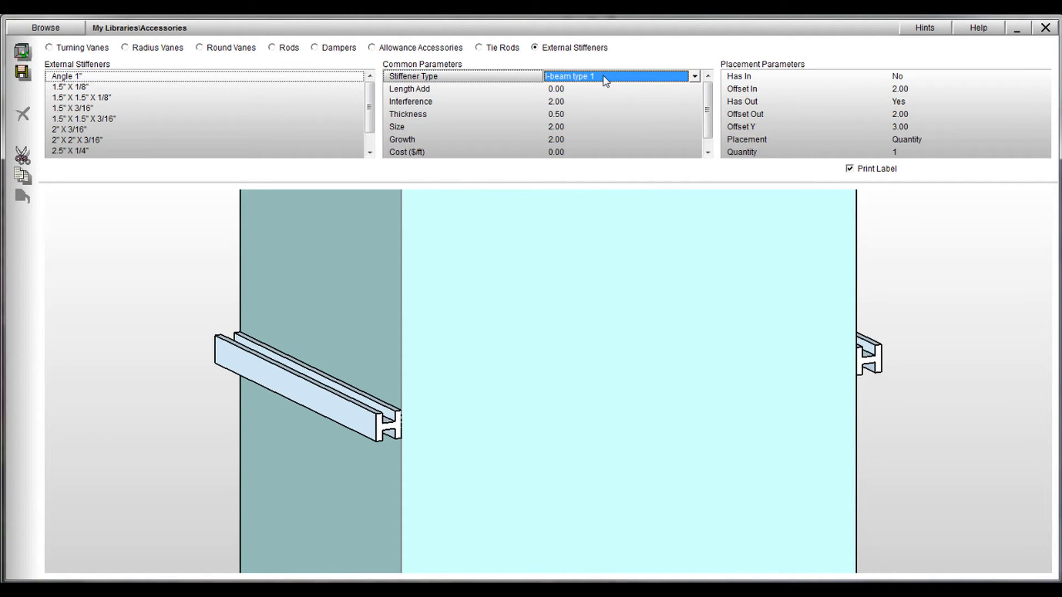
pyautogui.scroll(-1, 607, 81)
pyautogui.scroll(-1, 606, 82)
pyautogui.scroll(-1, 606, 81)
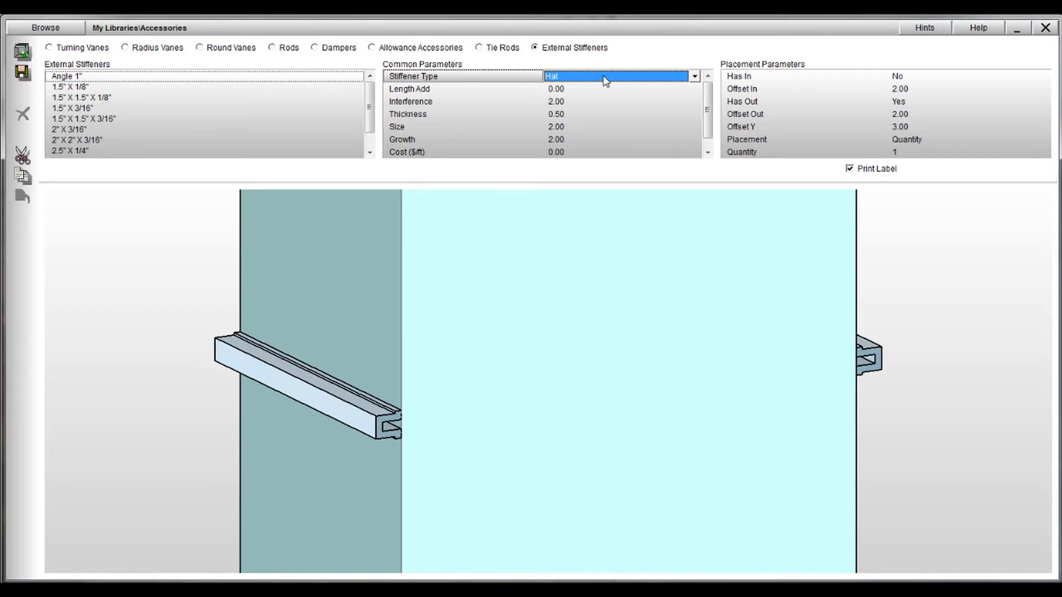
pyautogui.scroll(-1, 607, 81)
pyautogui.scroll(-1, 607, 81)
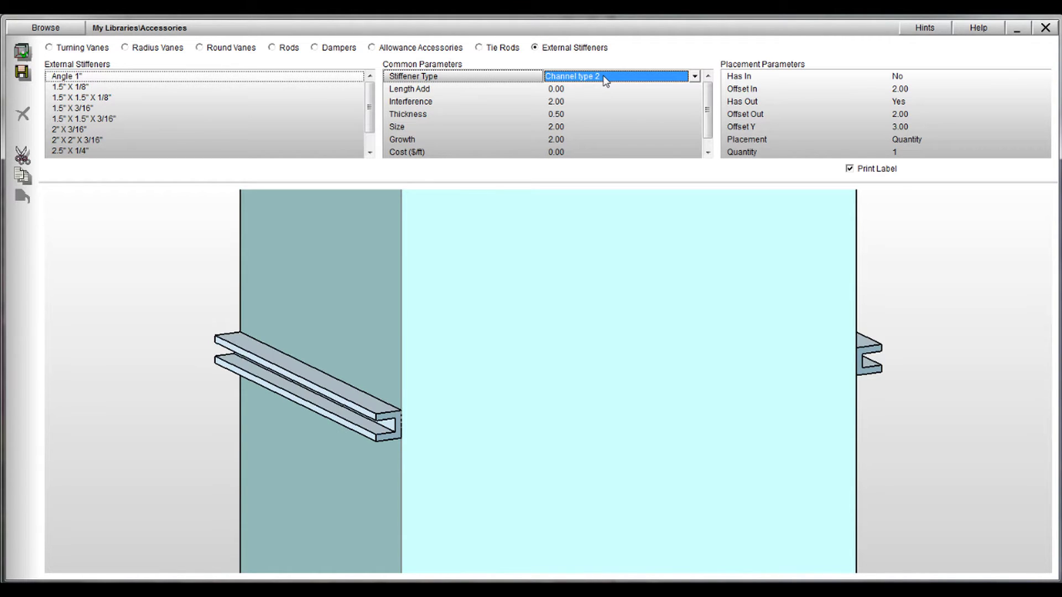
pyautogui.scroll(-1, 607, 81)
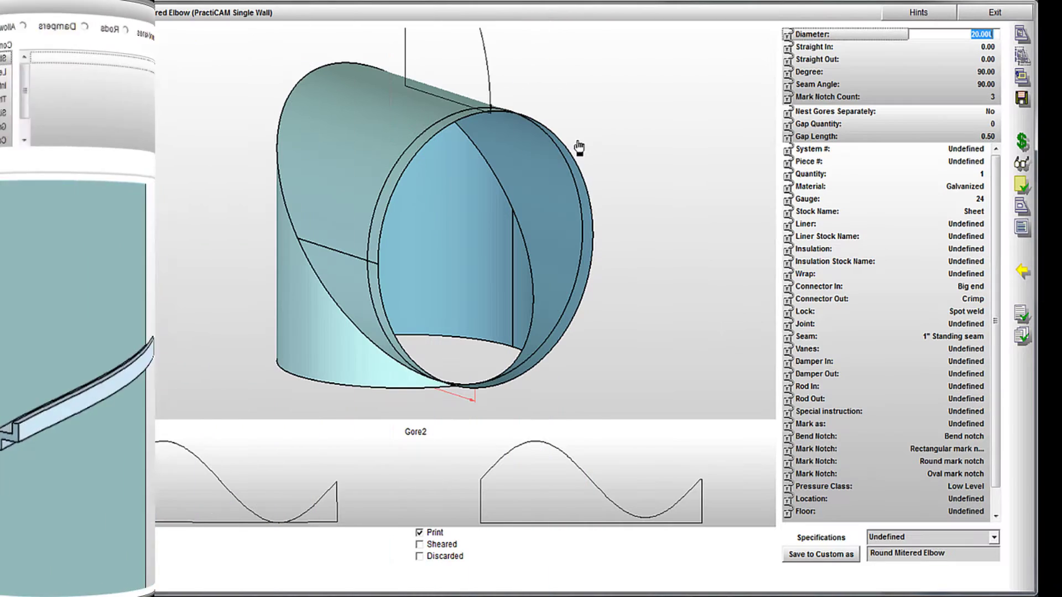
# Step: Add round vanes to the round mitered elbow and view it from another side
pyautogui.click(982, 350)
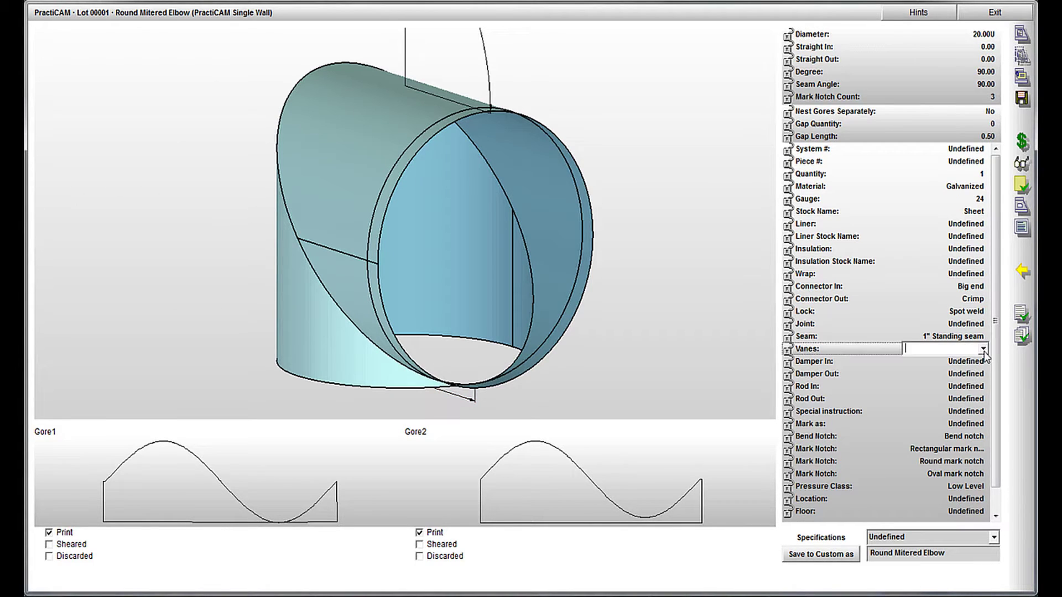
pyautogui.click(940, 369)
pyautogui.moveTo(701, 285); pyautogui.dragTo(658, 268)
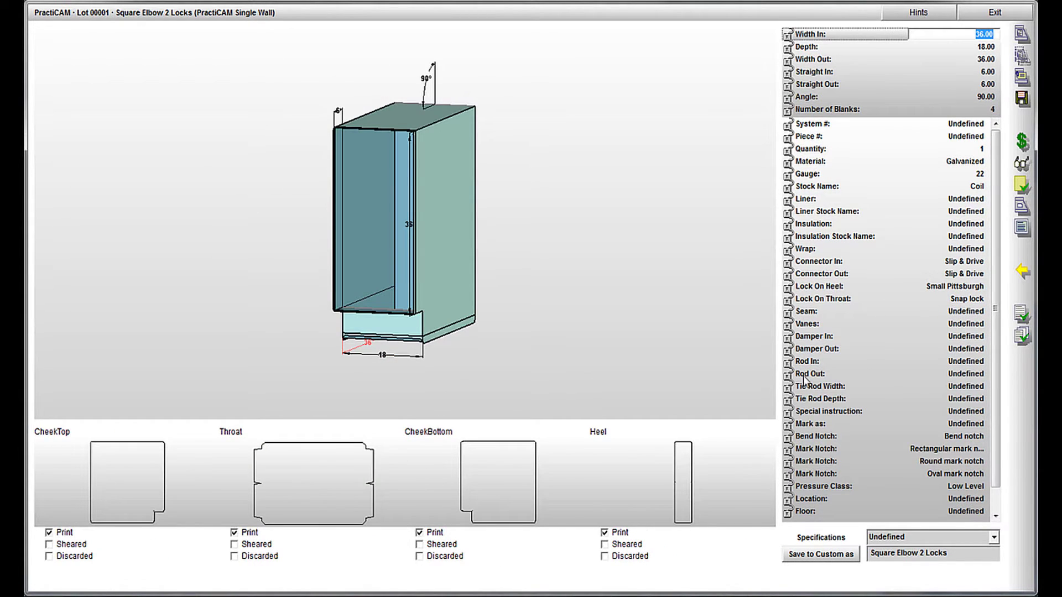
# Step: Give the square elbow Large Vanes and turn it to see them inside
pyautogui.click(976, 324)
pyautogui.click(983, 323)
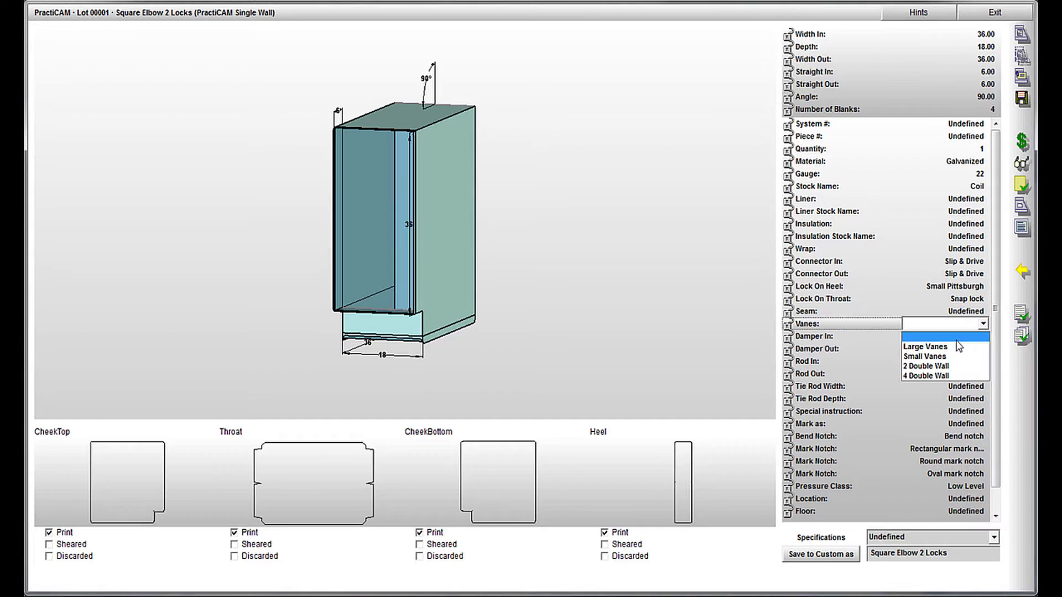
pyautogui.click(956, 345)
pyautogui.moveTo(628, 301); pyautogui.dragTo(642, 298)
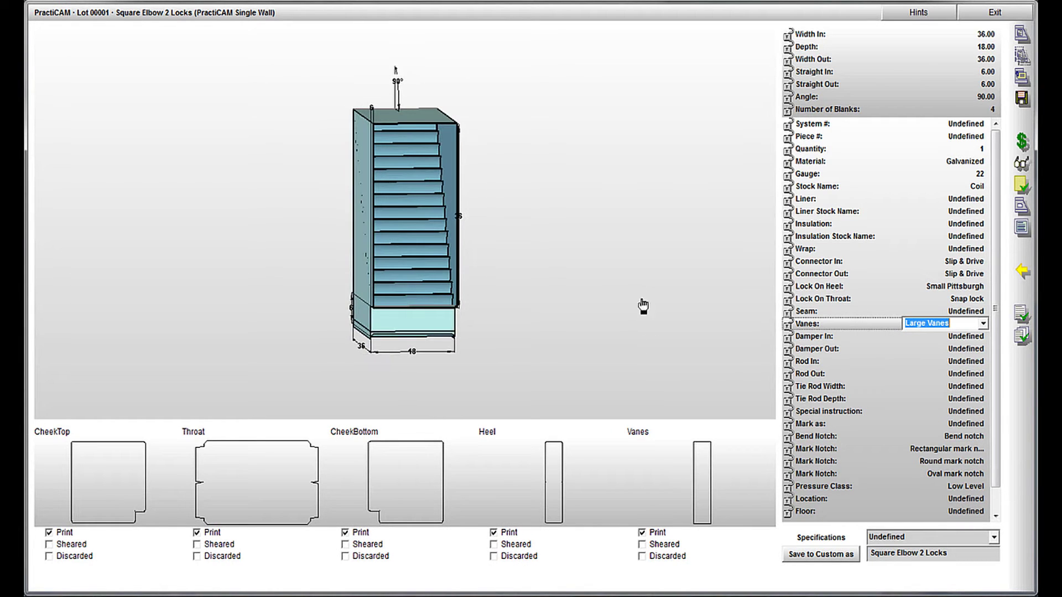
# Step: Look at the Vanes cut part, then open the CheekBottom pattern zoomed in
pyautogui.doubleClick(697, 483)
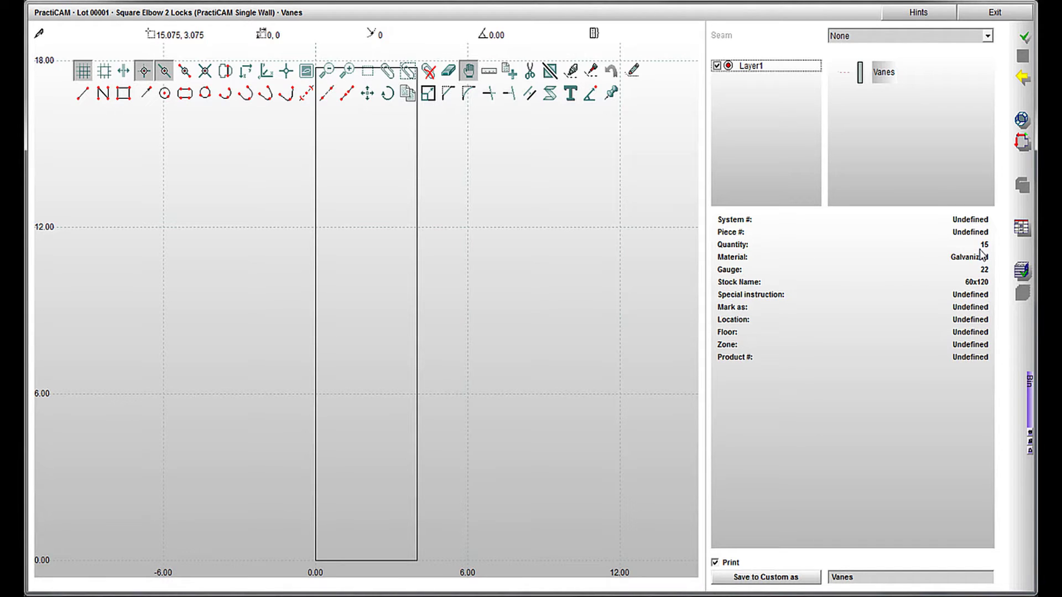
pyautogui.press('Escape')
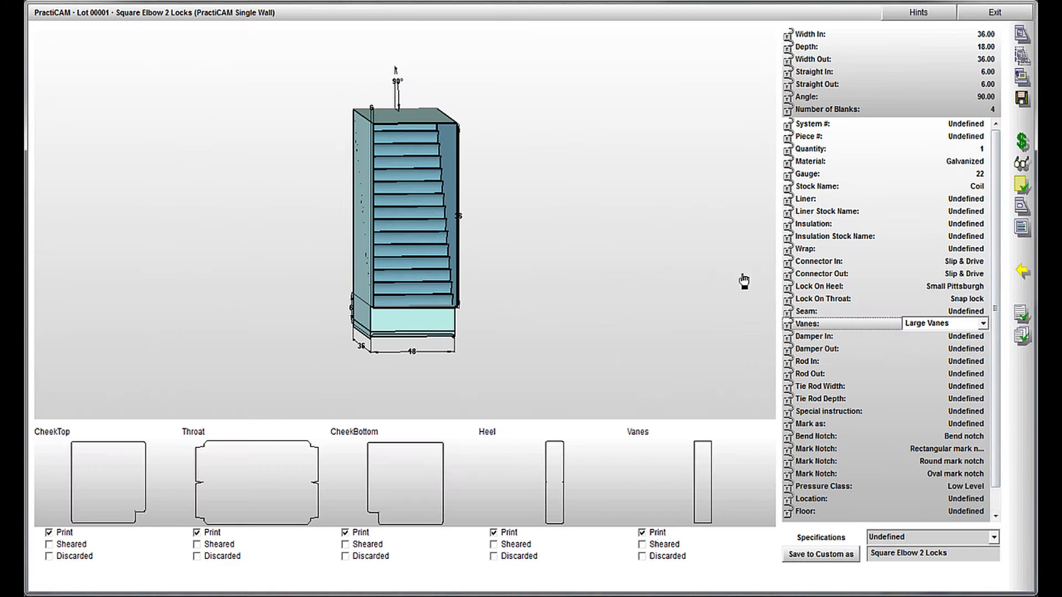
pyautogui.doubleClick(417, 477)
pyautogui.scroll(2, 322, 429)
pyautogui.scroll(2, 332, 398)
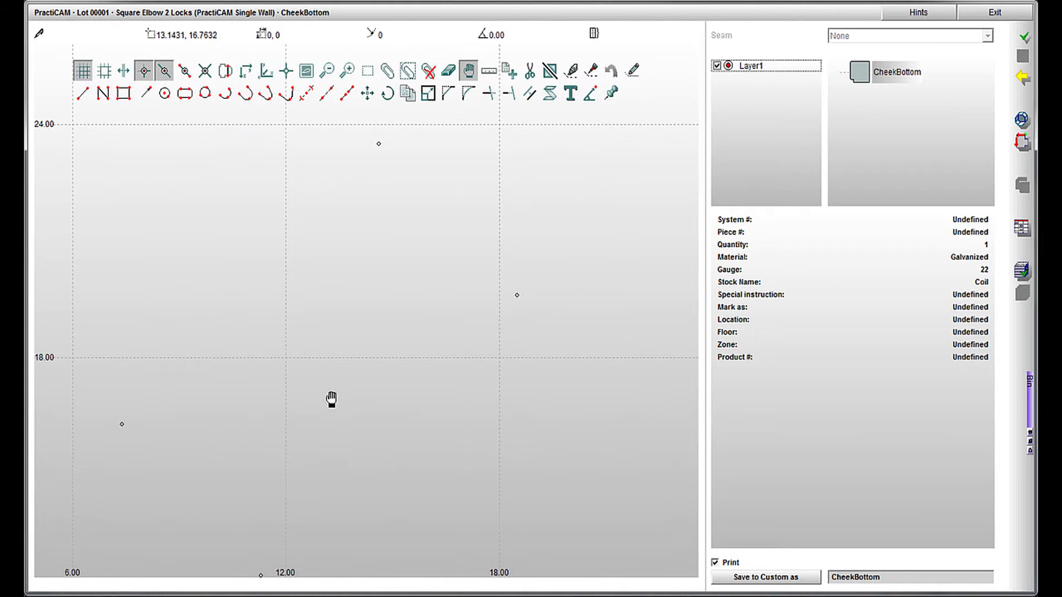
# Step: Pan across the cheek bottom pattern, render it filled, then cancel back to the radius elbow
pyautogui.moveTo(388, 341); pyautogui.dragTo(351, 383)
pyautogui.moveTo(476, 263); pyautogui.dragTo(372, 393)
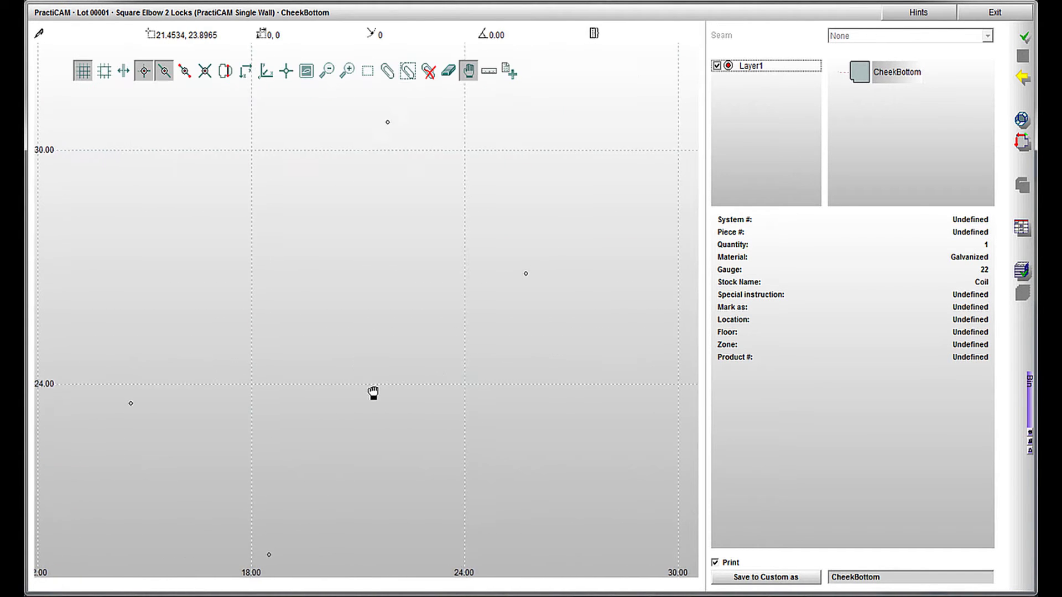
pyautogui.moveTo(590, 170); pyautogui.dragTo(696, 121)
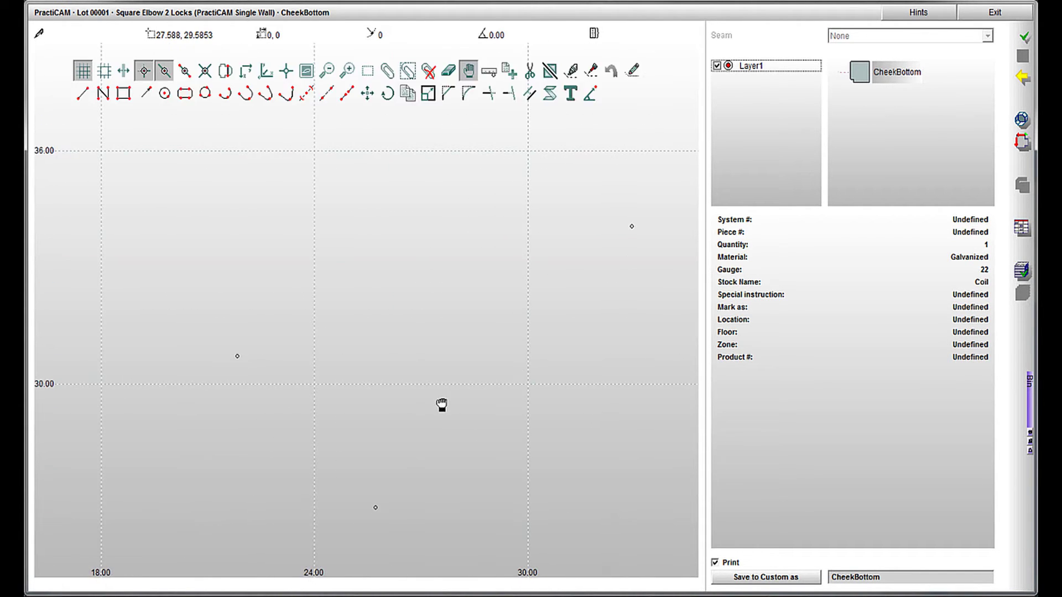
pyautogui.click(1022, 119)
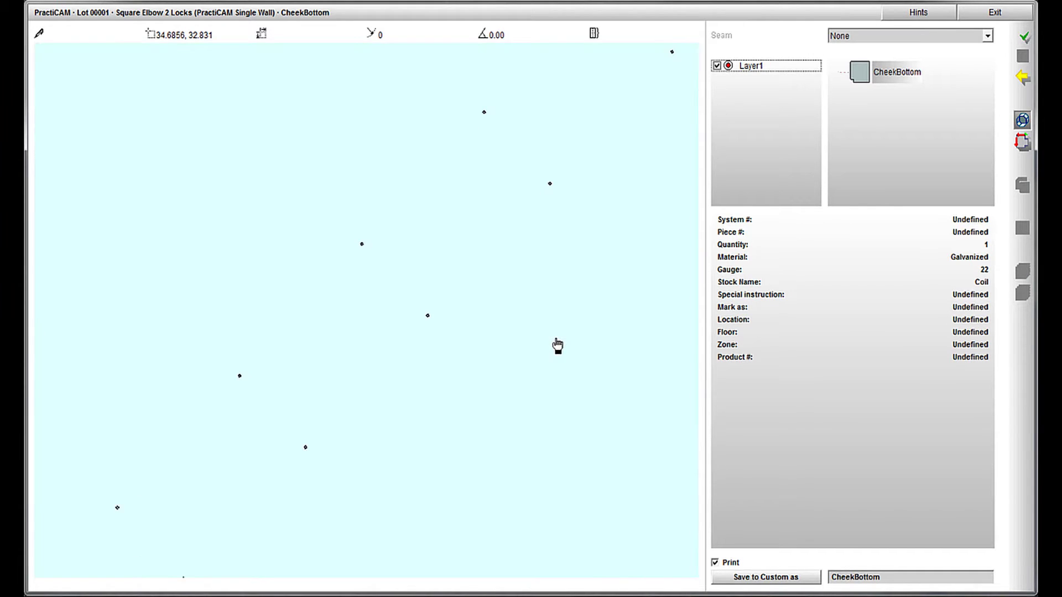
pyautogui.click(1022, 77)
pyautogui.moveTo(722, 155)
pyautogui.mouseDown()
pyautogui.moveTo(702, 159)
pyautogui.moveTo(711, 163)
pyautogui.mouseUp()
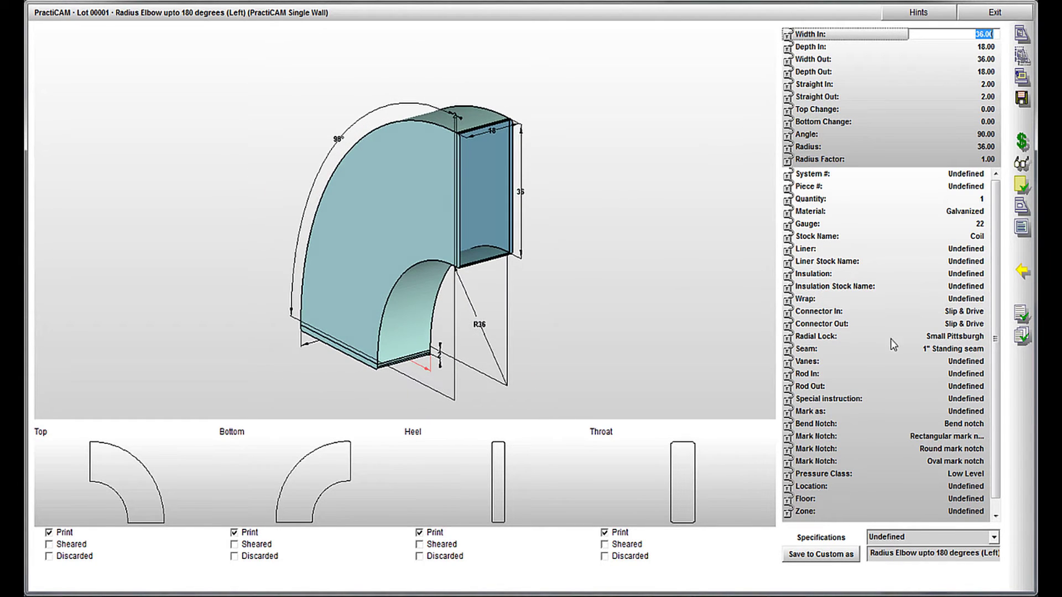
# Step: Add Vane 1 turning vanes to the radius elbow
pyautogui.click(987, 362)
pyautogui.click(974, 393)
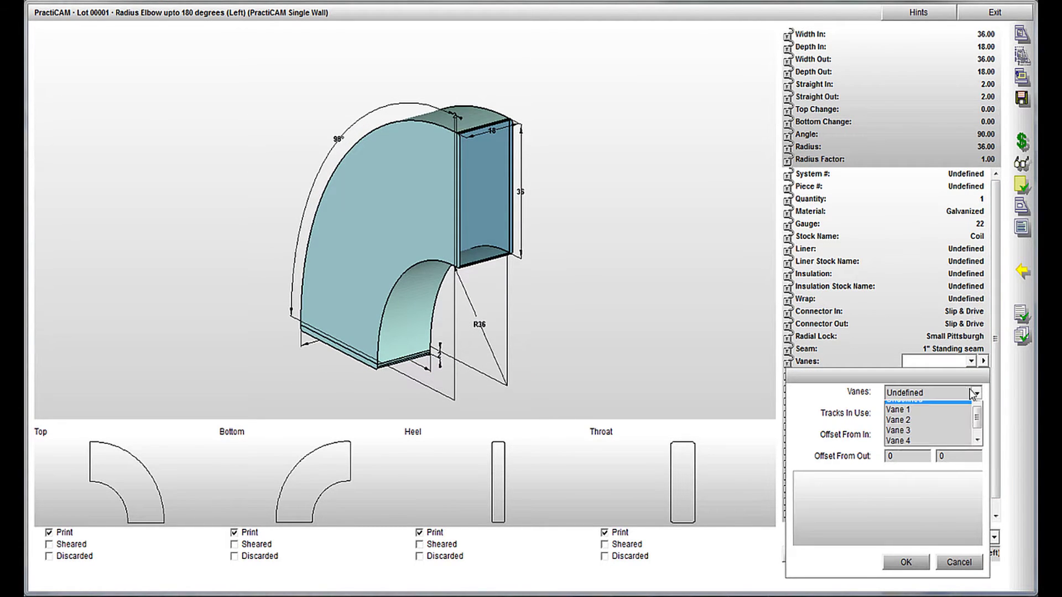
pyautogui.click(932, 411)
pyautogui.click(910, 564)
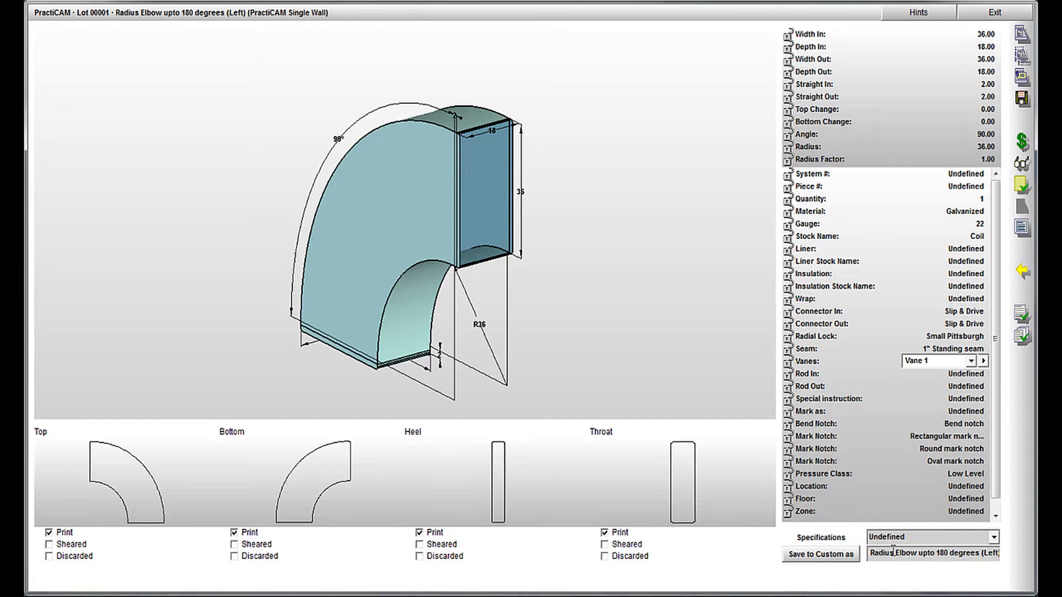
pyautogui.moveTo(624, 331)
pyautogui.mouseDown()
pyautogui.moveTo(634, 328)
pyautogui.moveTo(610, 330)
pyautogui.mouseUp()
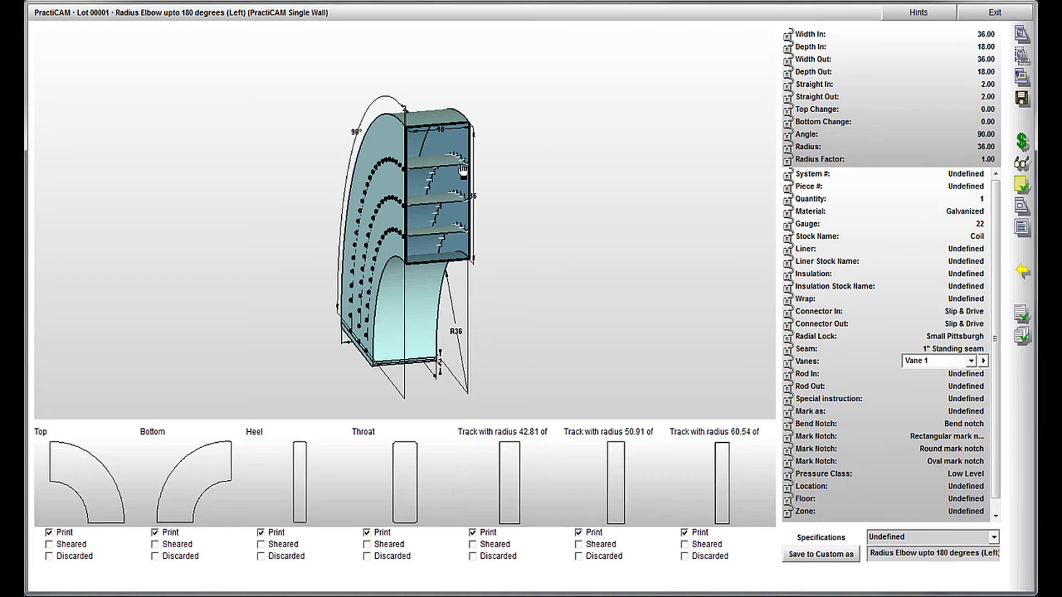
# Step: Change the elbow's outlet depth from 18 to 27
pyautogui.click(439, 129)
pyautogui.press('Tab')
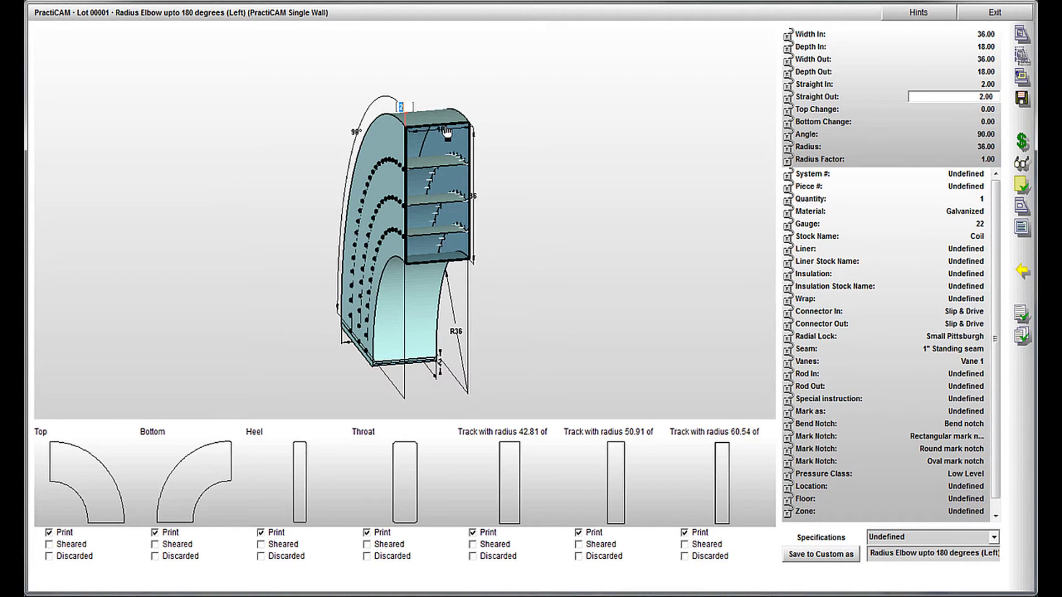
pyautogui.press('Tab')
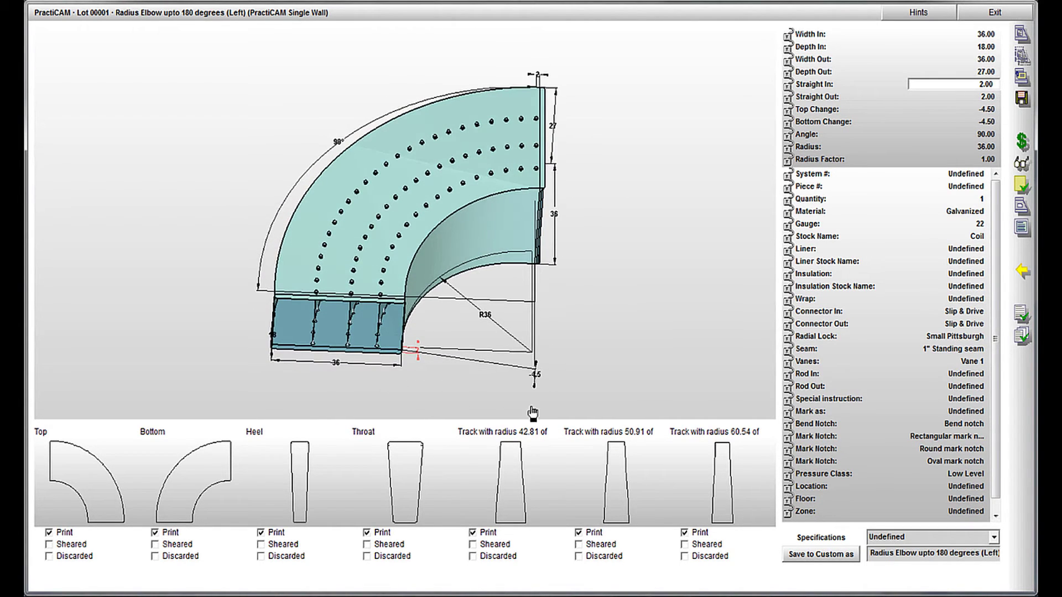
# Step: Inspect the 'Track with radius 42.81' cut part, then view the Bottom pattern as a 3D render
pyautogui.doubleClick(521, 487)
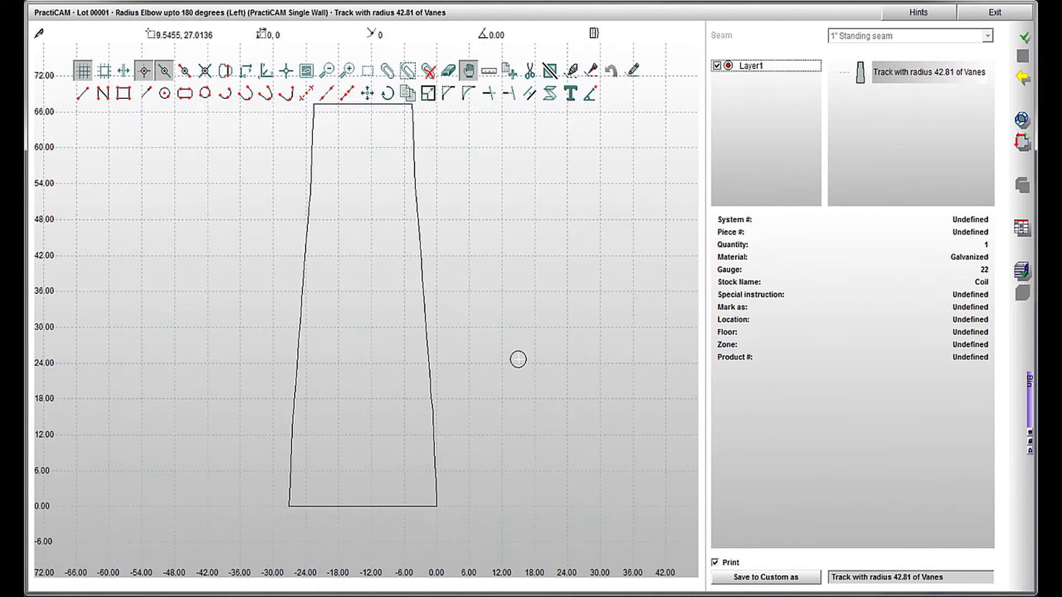
pyautogui.scroll(-1, 518, 360)
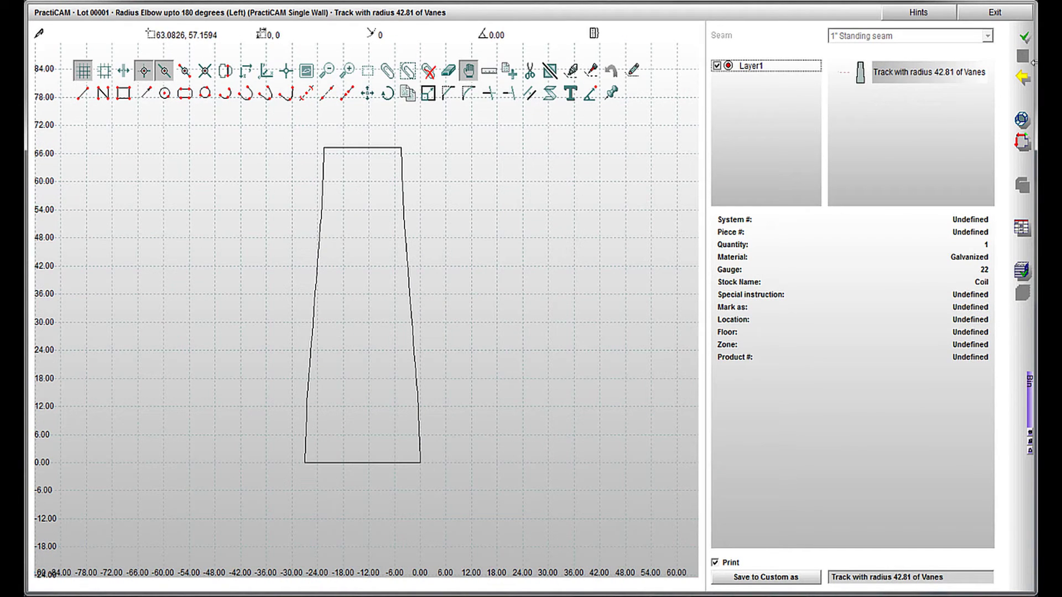
pyautogui.click(1026, 82)
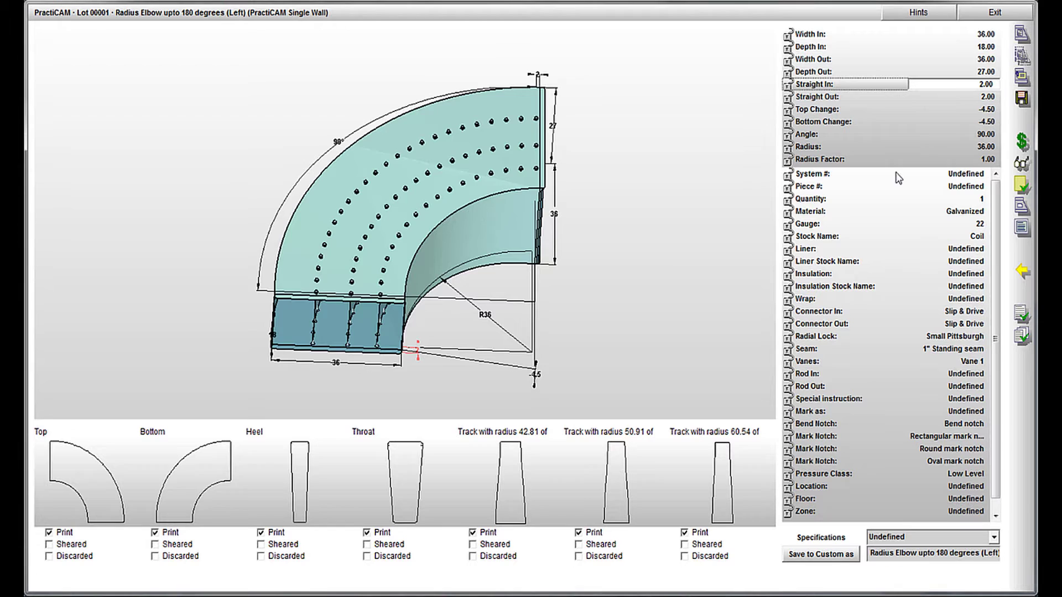
pyautogui.doubleClick(224, 478)
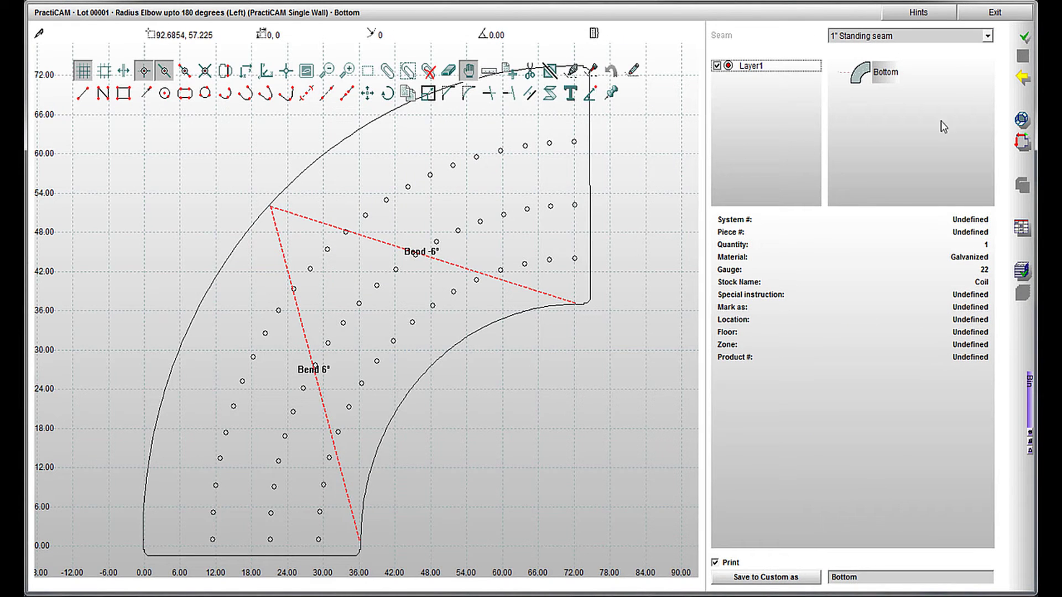
pyautogui.click(1022, 120)
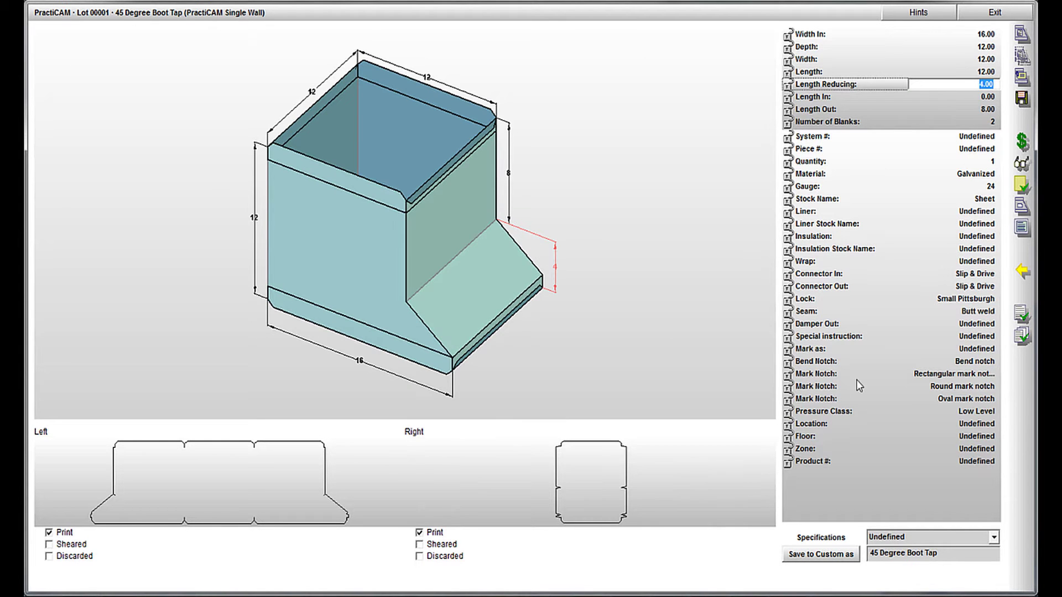
# Step: Add a VD outlet damper to the 45 Degree Boot Tap
pyautogui.click(991, 325)
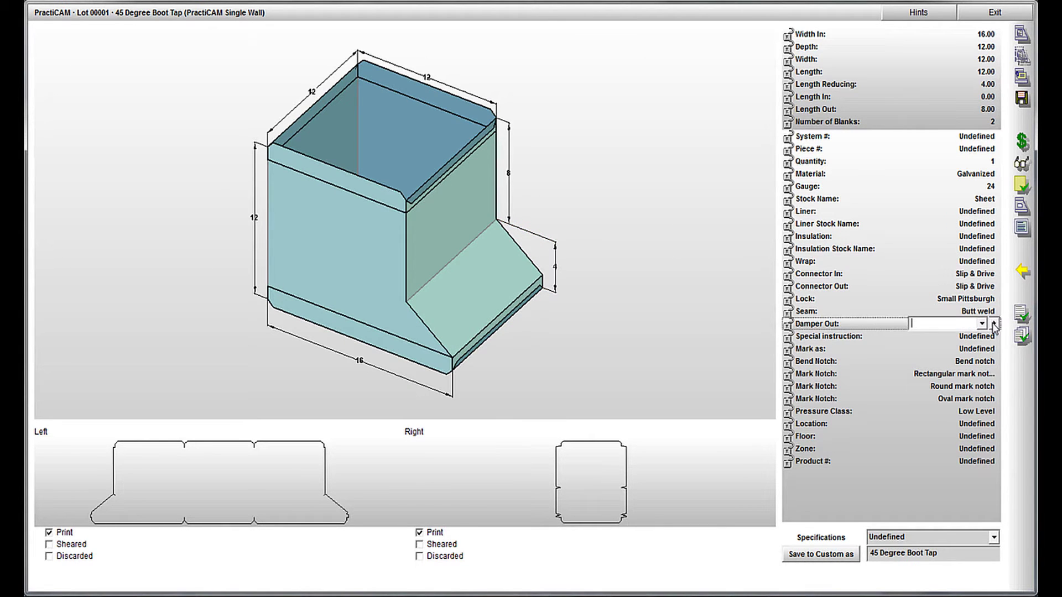
pyautogui.click(988, 357)
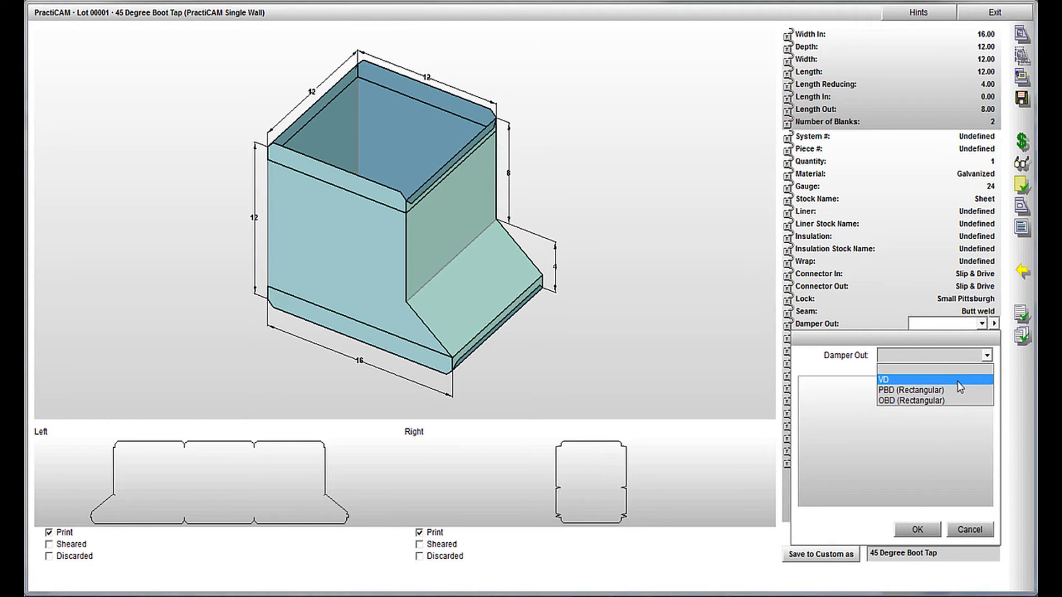
pyautogui.click(961, 378)
pyautogui.click(918, 530)
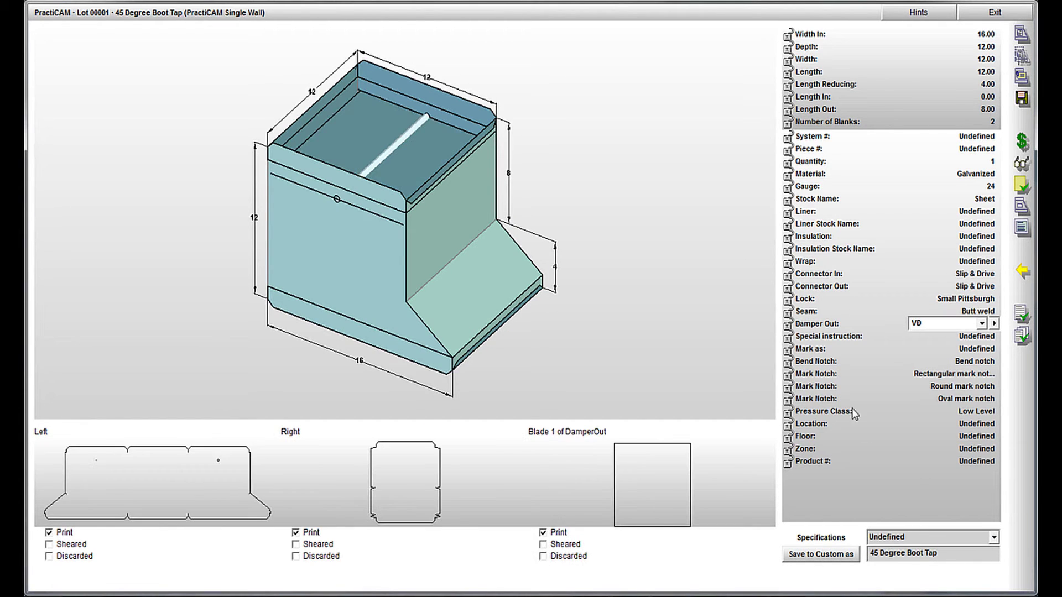
pyautogui.moveTo(600, 175); pyautogui.dragTo(508, 188)
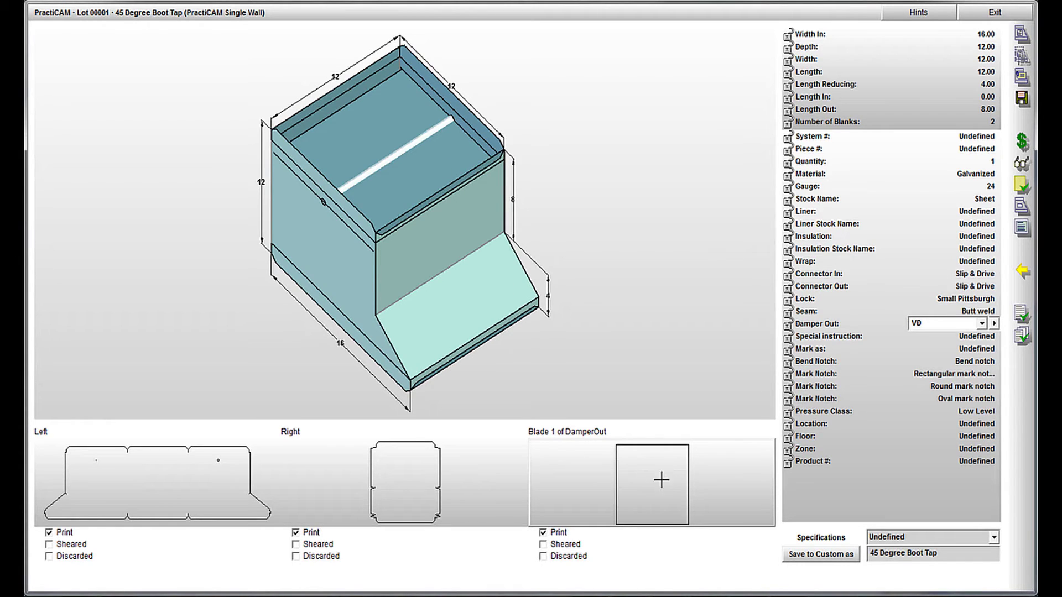
# Step: View the Left panel pattern folded in 3-D, then move to the next fitting
pyautogui.doubleClick(214, 481)
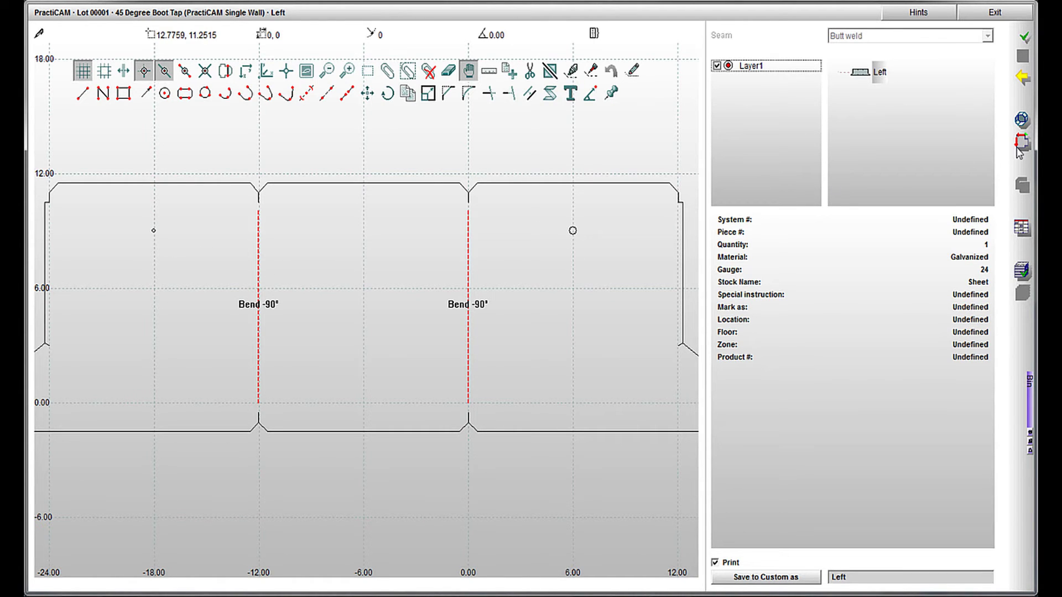
pyautogui.click(1022, 120)
pyautogui.moveTo(305, 393); pyautogui.dragTo(346, 382)
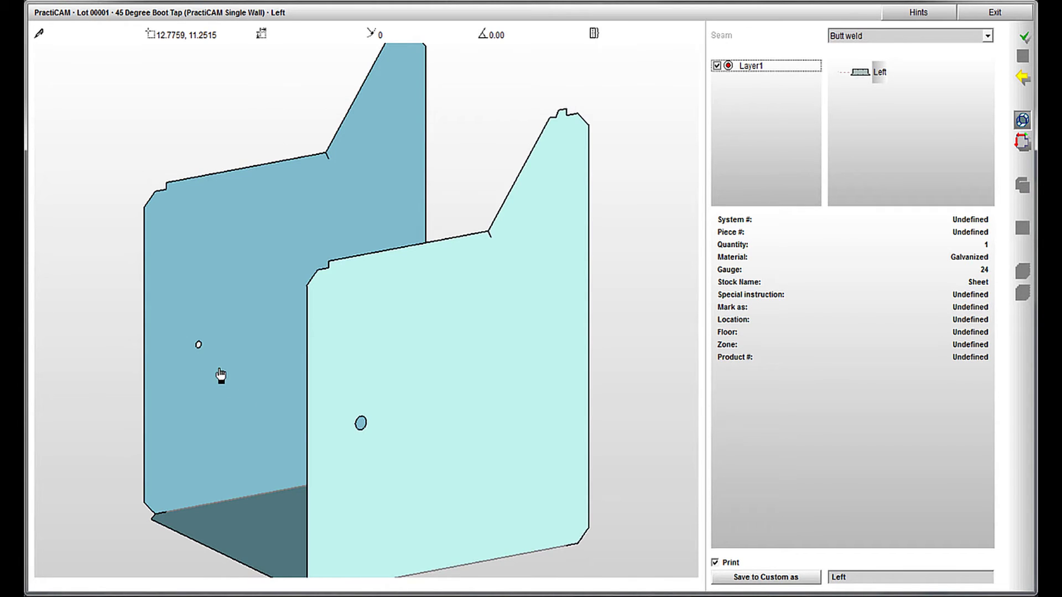
pyautogui.press('Escape')
# Step: Change the square elbow's Filter Rack Position from In-Top to In-Throat
pyautogui.moveTo(407, 268); pyautogui.dragTo(455, 266)
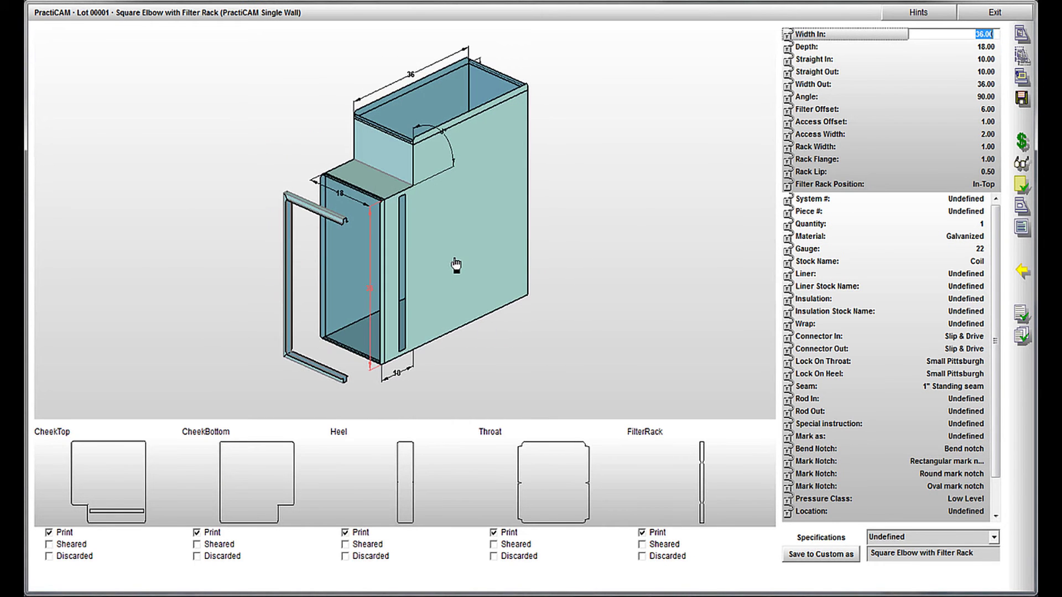
pyautogui.click(995, 187)
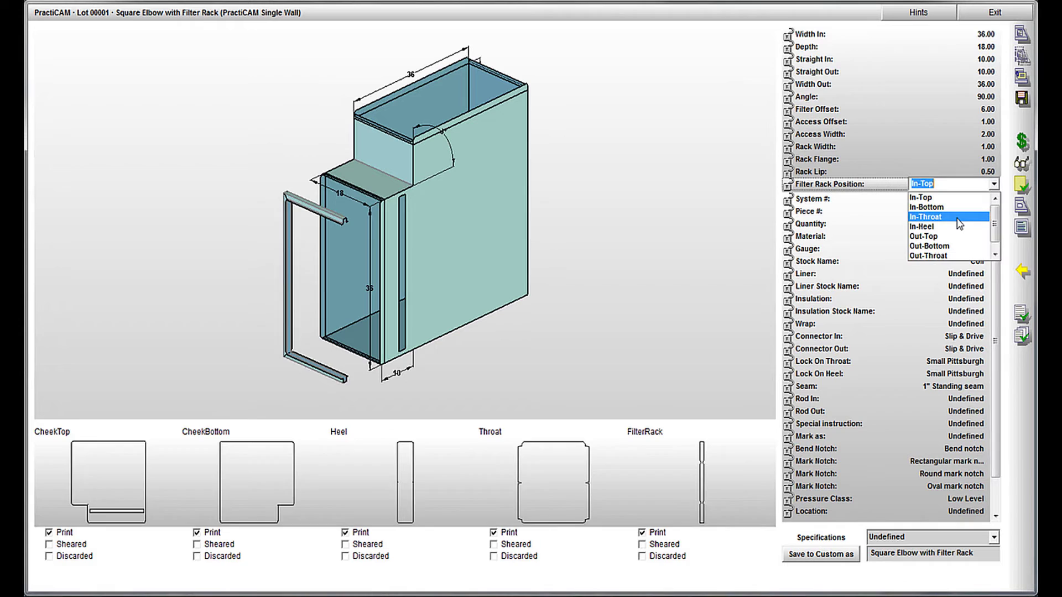
pyautogui.click(940, 226)
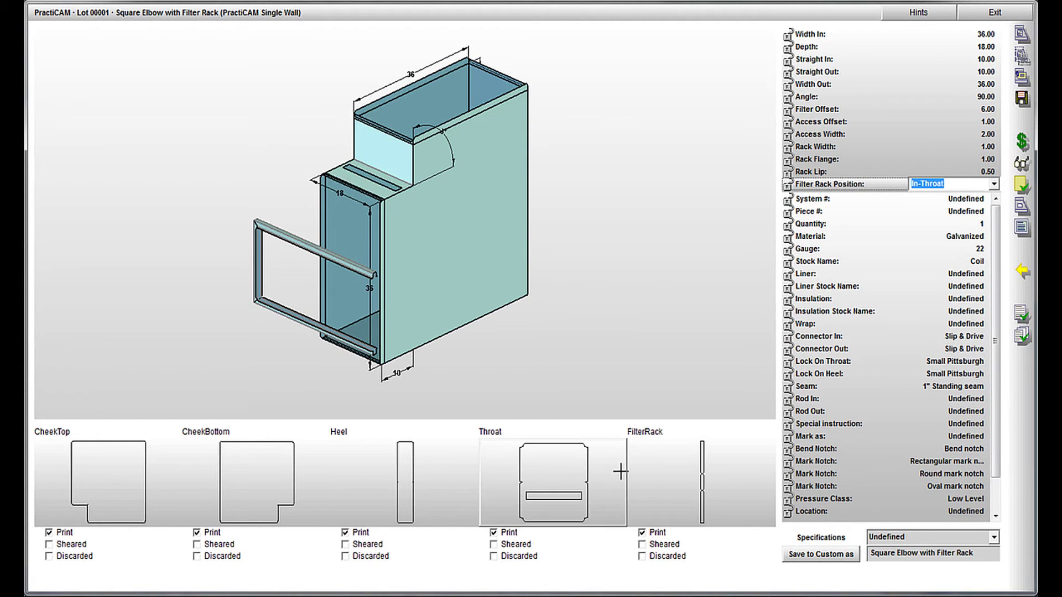
pyautogui.moveTo(576, 398)
pyautogui.mouseDown()
pyautogui.moveTo(550, 360)
pyautogui.moveTo(605, 364)
pyautogui.mouseUp()
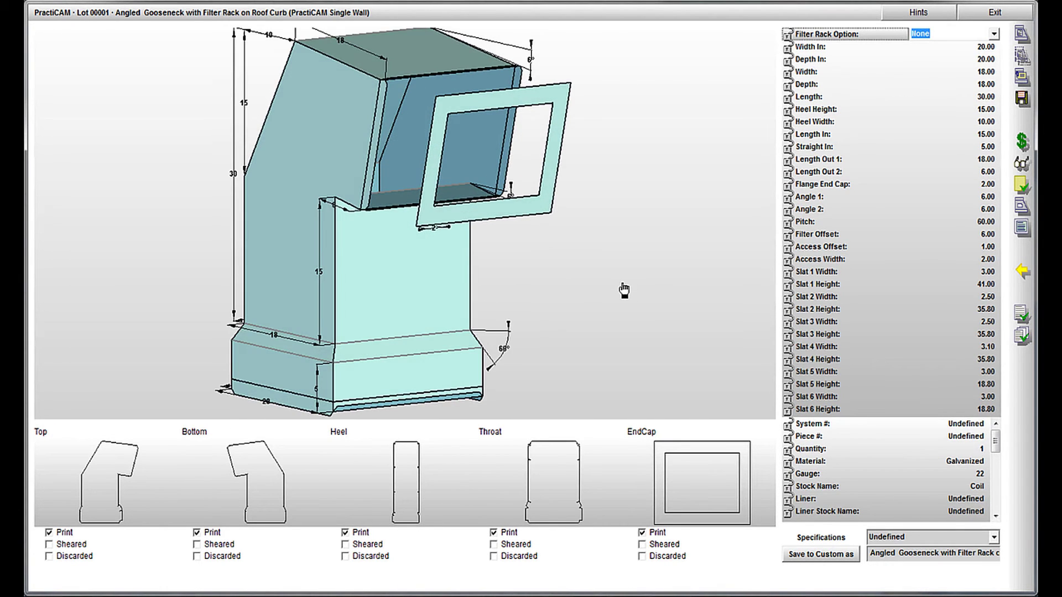
# Step: Set the gooseneck's end cap flange to 6.00 and choose the In-Bottom filter rack option
pyautogui.click(992, 185)
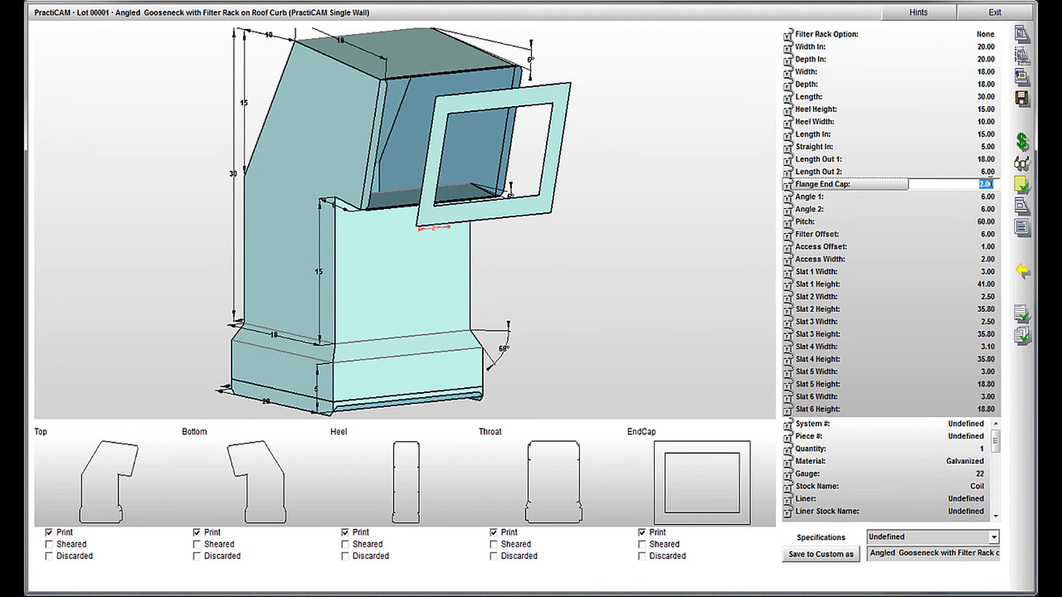
pyautogui.write('6')
pyautogui.press('Return')
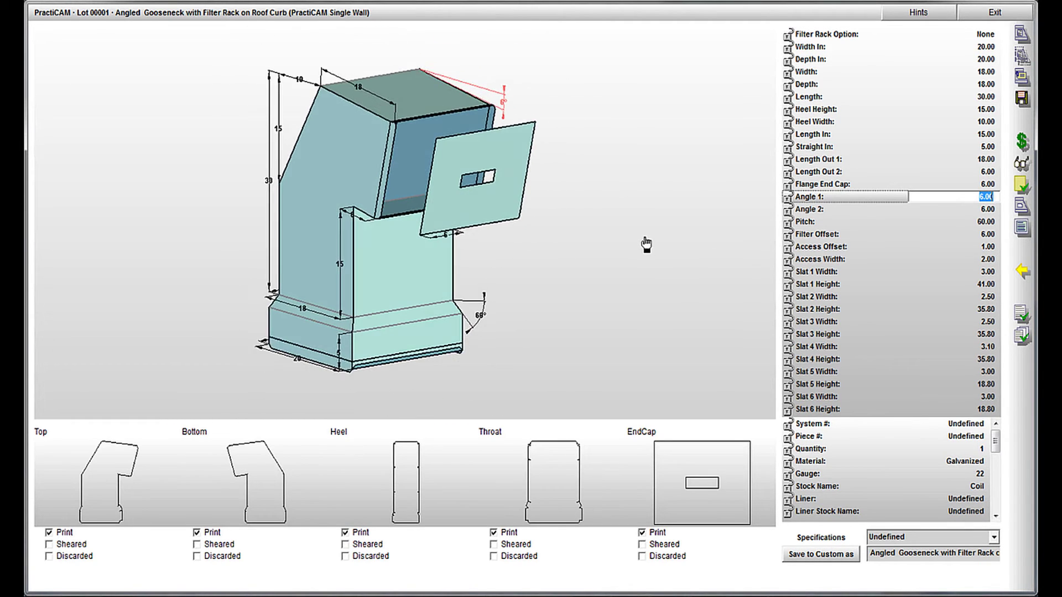
pyautogui.click(982, 34)
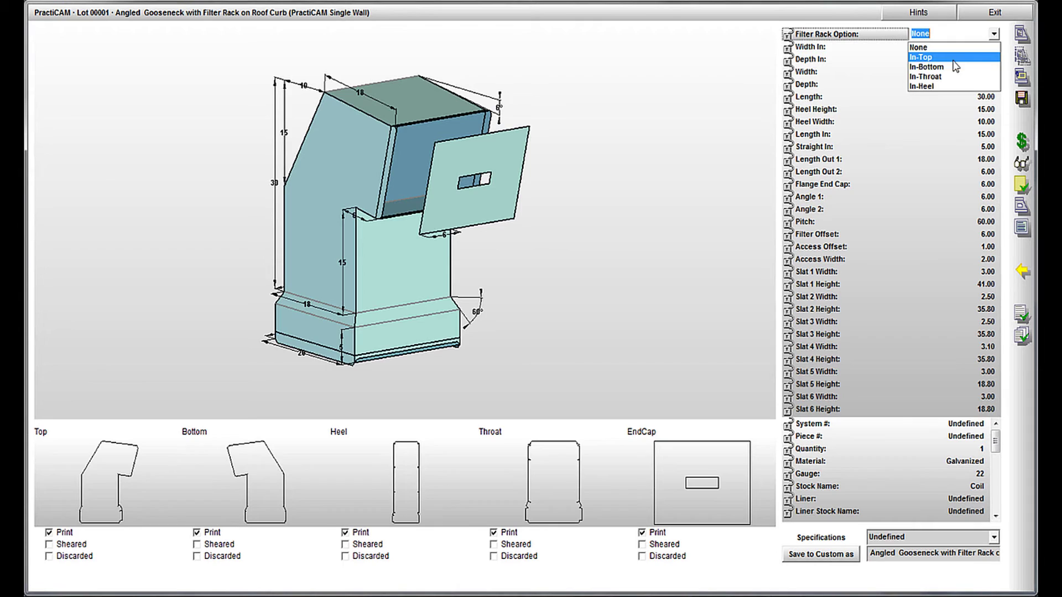
pyautogui.click(935, 54)
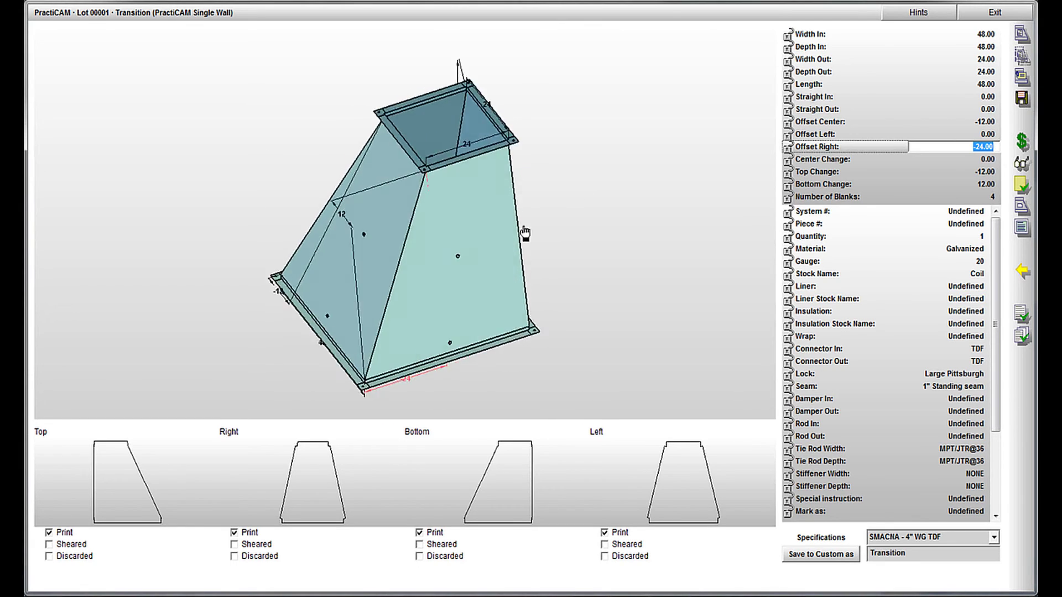
# Step: Open the transition's Right panel as a cut part and view it folded in 3-D
pyautogui.doubleClick(320, 482)
pyautogui.scroll(5, 386, 372)
pyautogui.scroll(3, 394, 334)
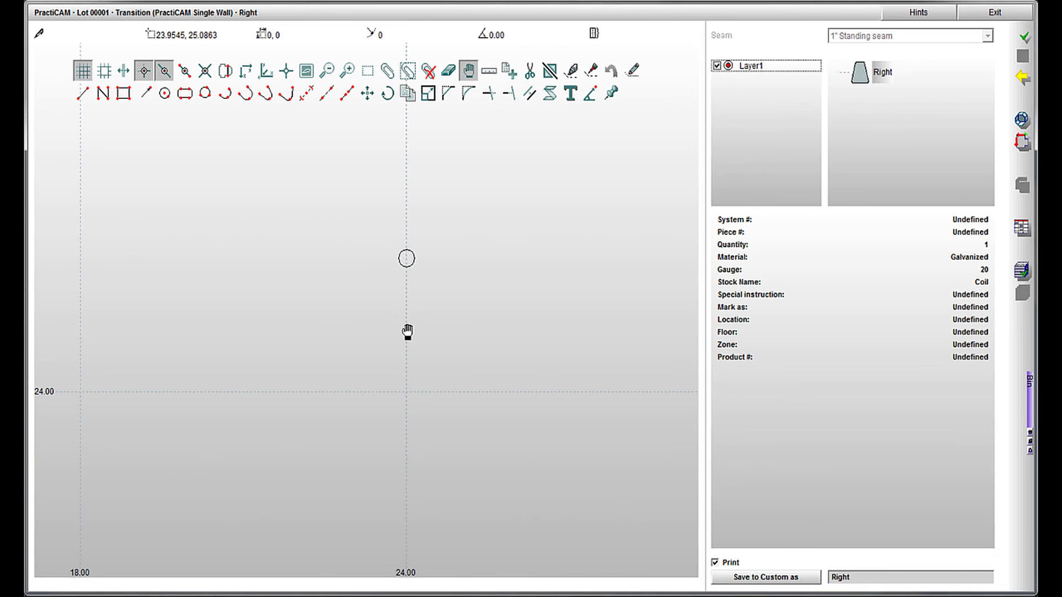
pyautogui.moveTo(452, 441); pyautogui.dragTo(458, 187)
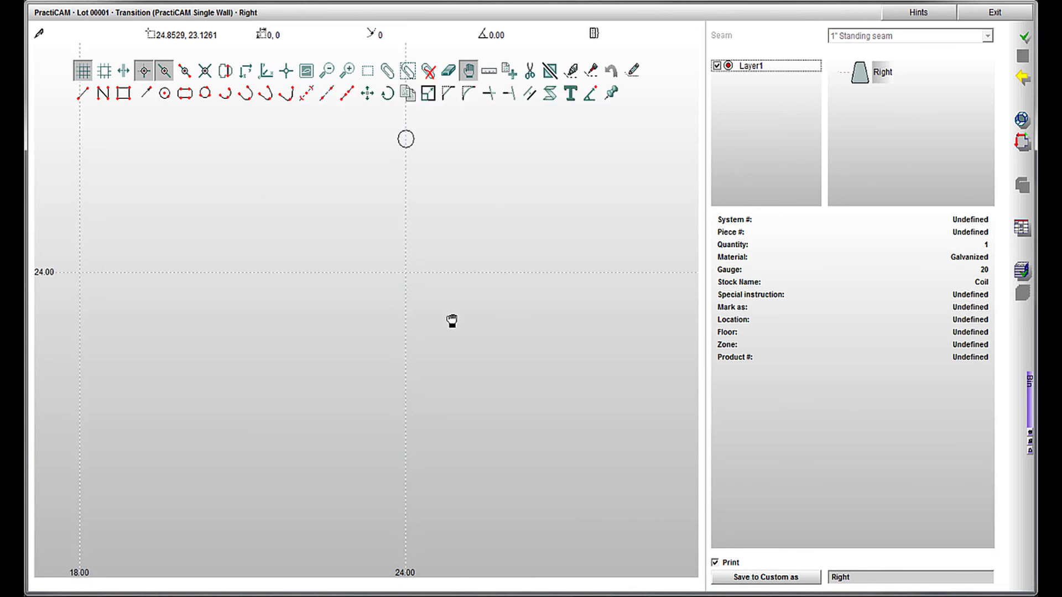
pyautogui.click(1026, 121)
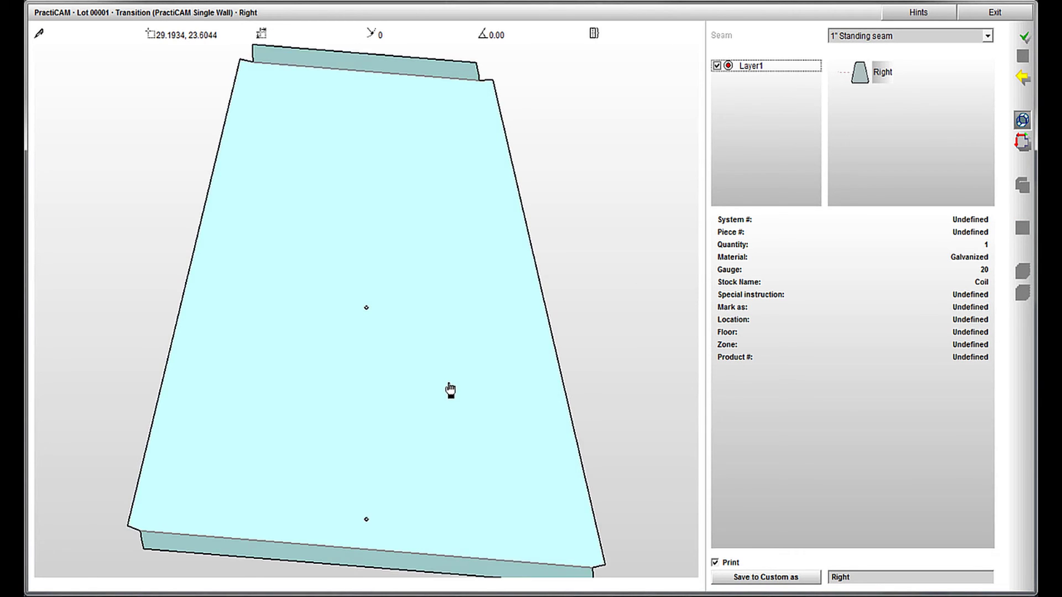
pyautogui.press('Escape')
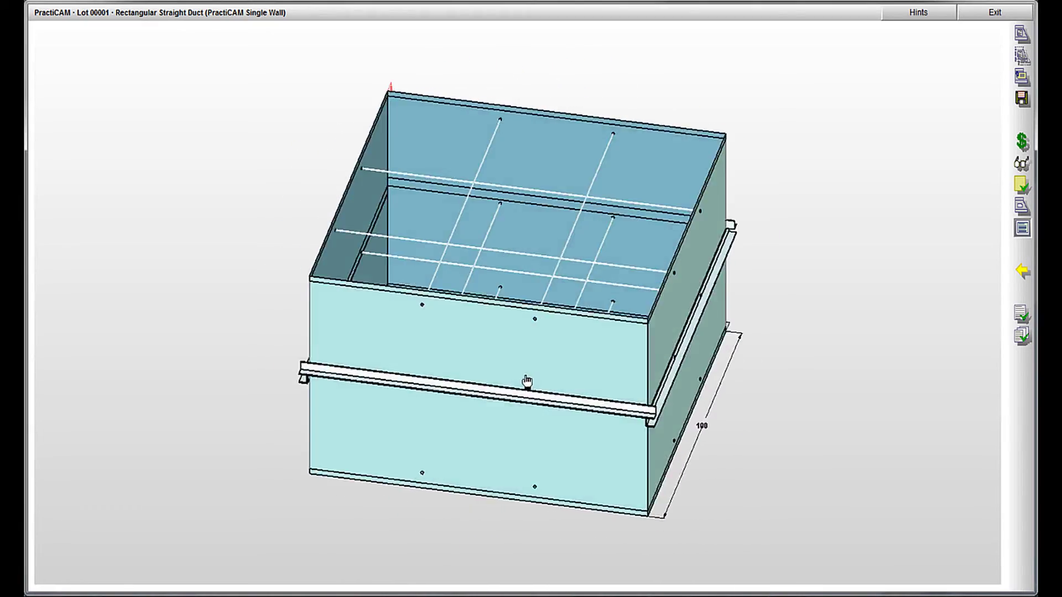
# Step: Orbit the rectangular straight duct slightly to see more of its front
pyautogui.moveTo(527, 381)
pyautogui.mouseDown()
pyautogui.moveTo(575, 379)
pyautogui.moveTo(536, 387)
pyautogui.mouseUp()
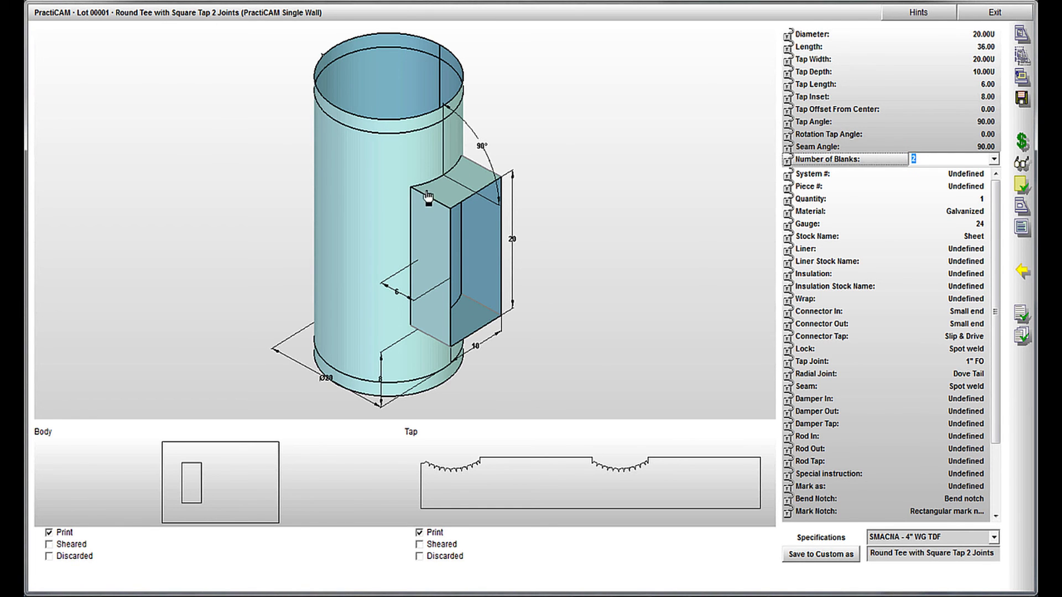
# Step: Fold the round tee's Tap pattern into 3-D and rotate it about its vertical axis
pyautogui.doubleClick(605, 481)
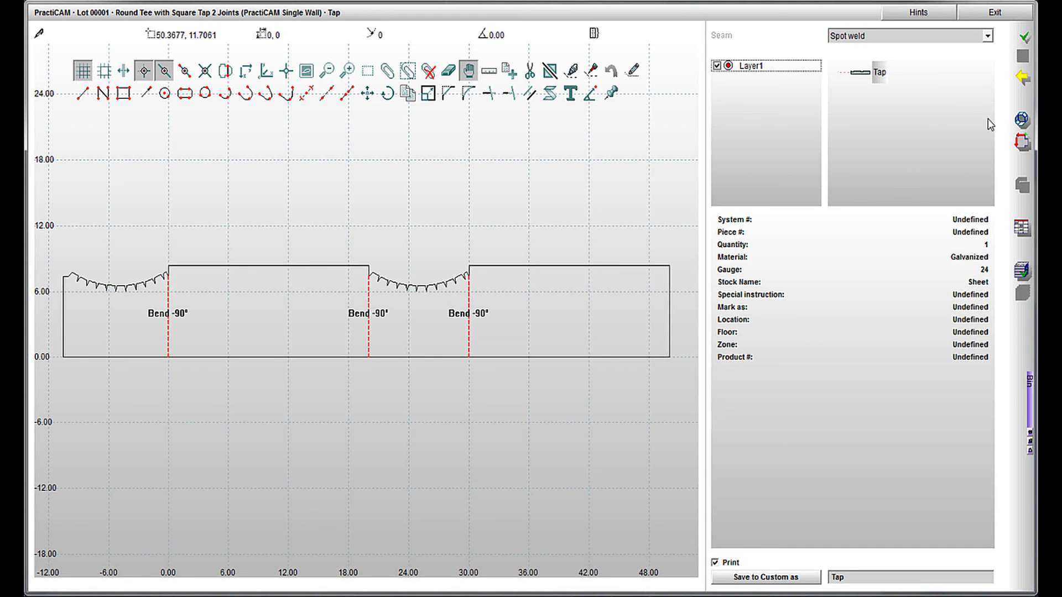
pyautogui.click(1022, 120)
pyautogui.moveTo(472, 275); pyautogui.dragTo(505, 276)
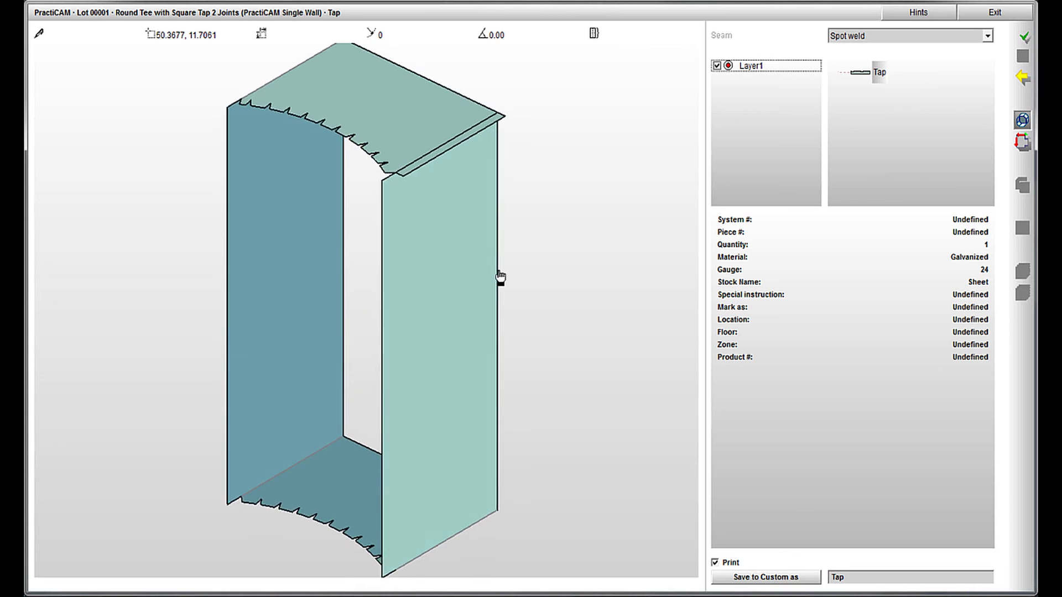